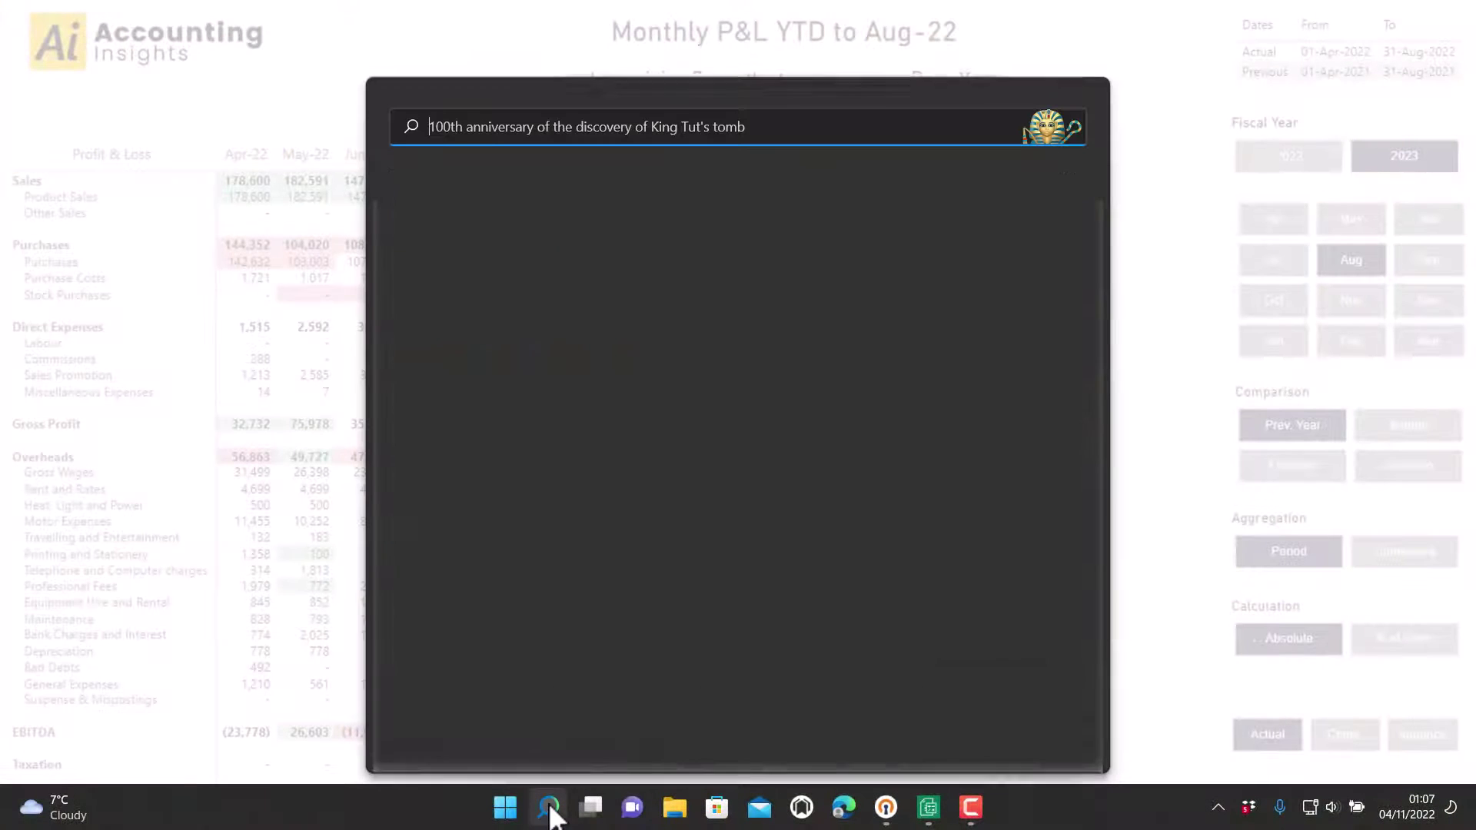
Open the 64-bit ODBC Data Sources administrator and show its system data sources.
text(odbc)
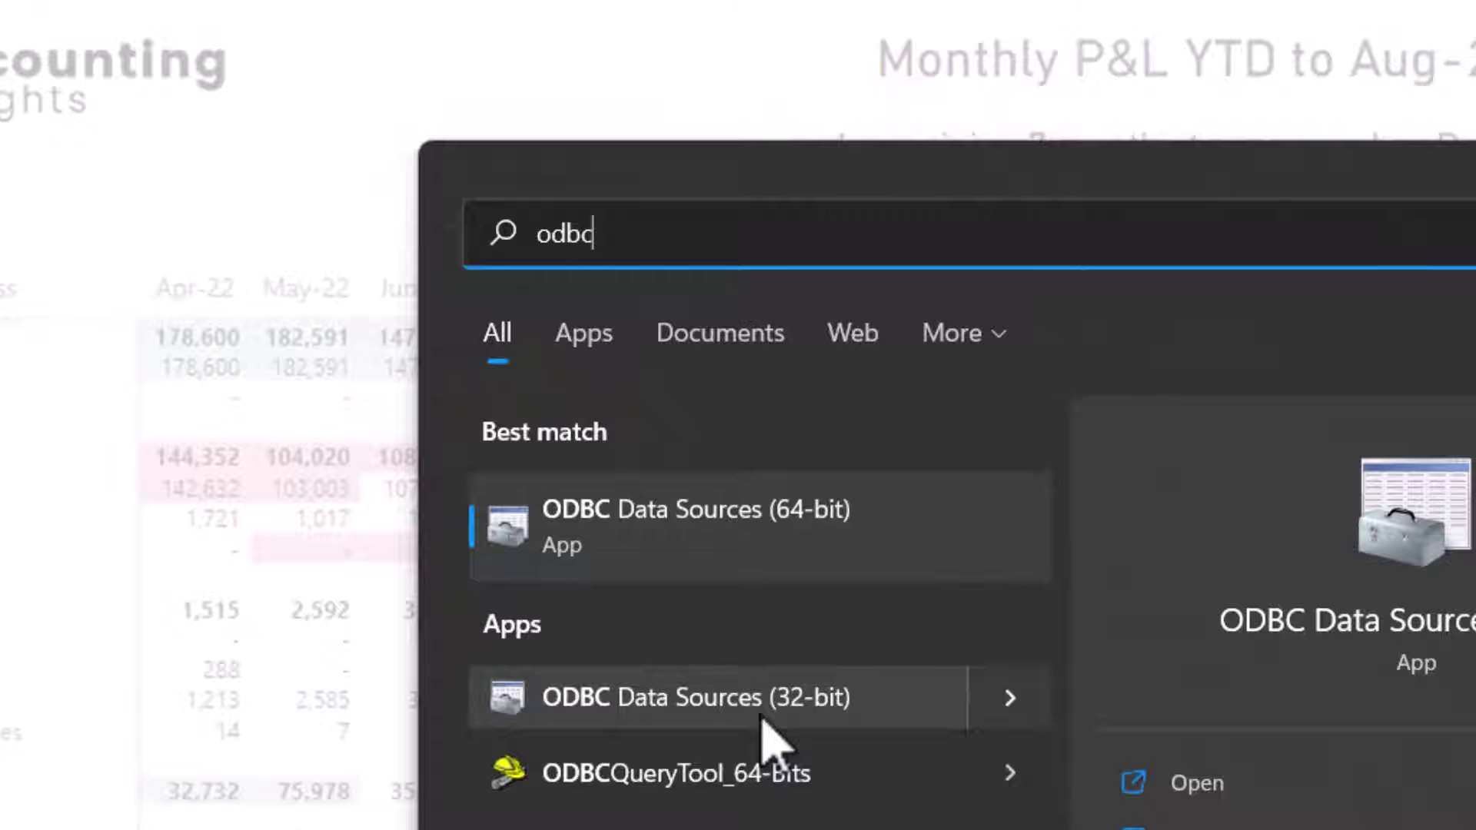
click(881, 552)
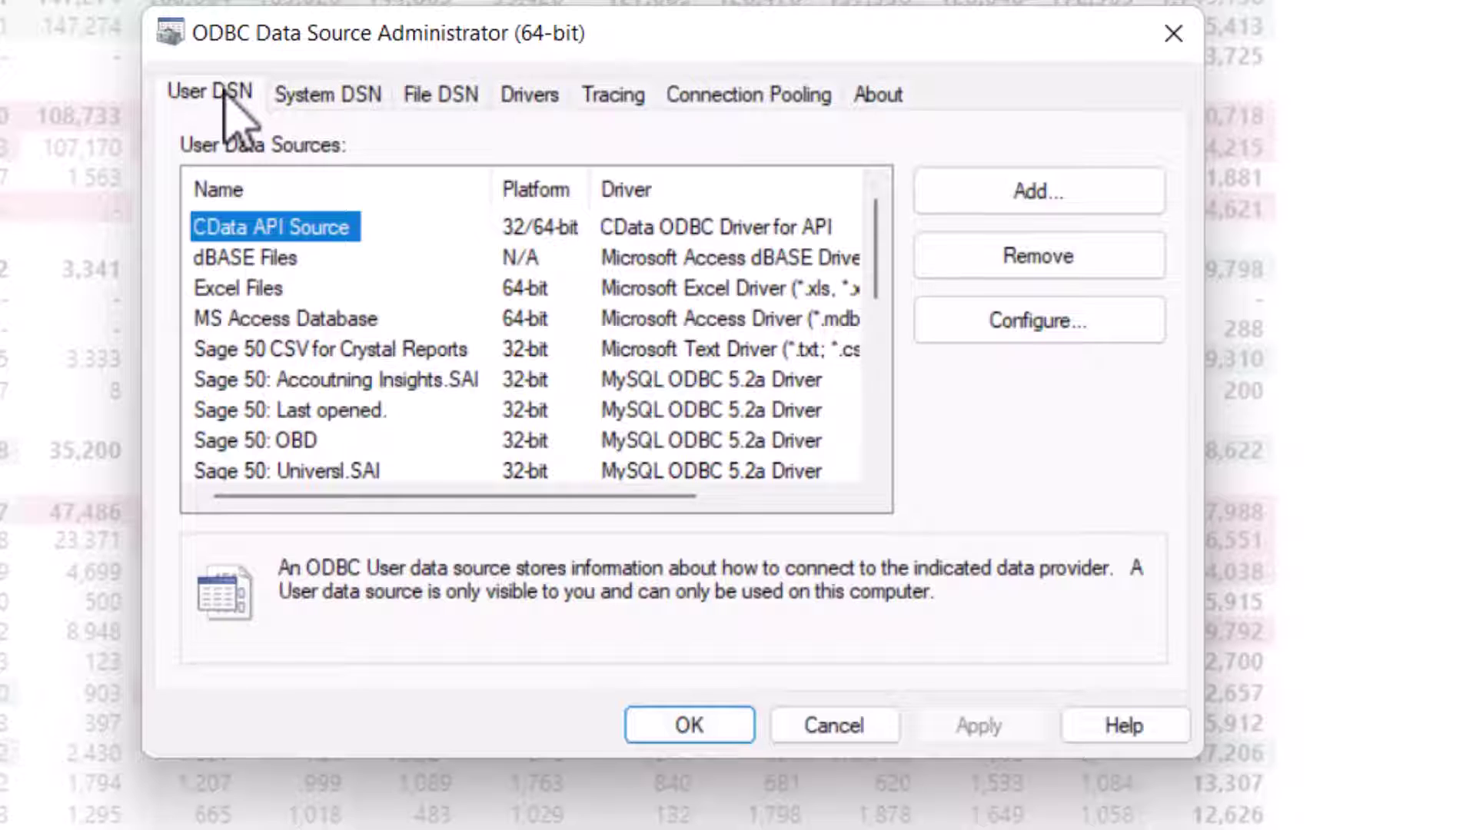
click(318, 93)
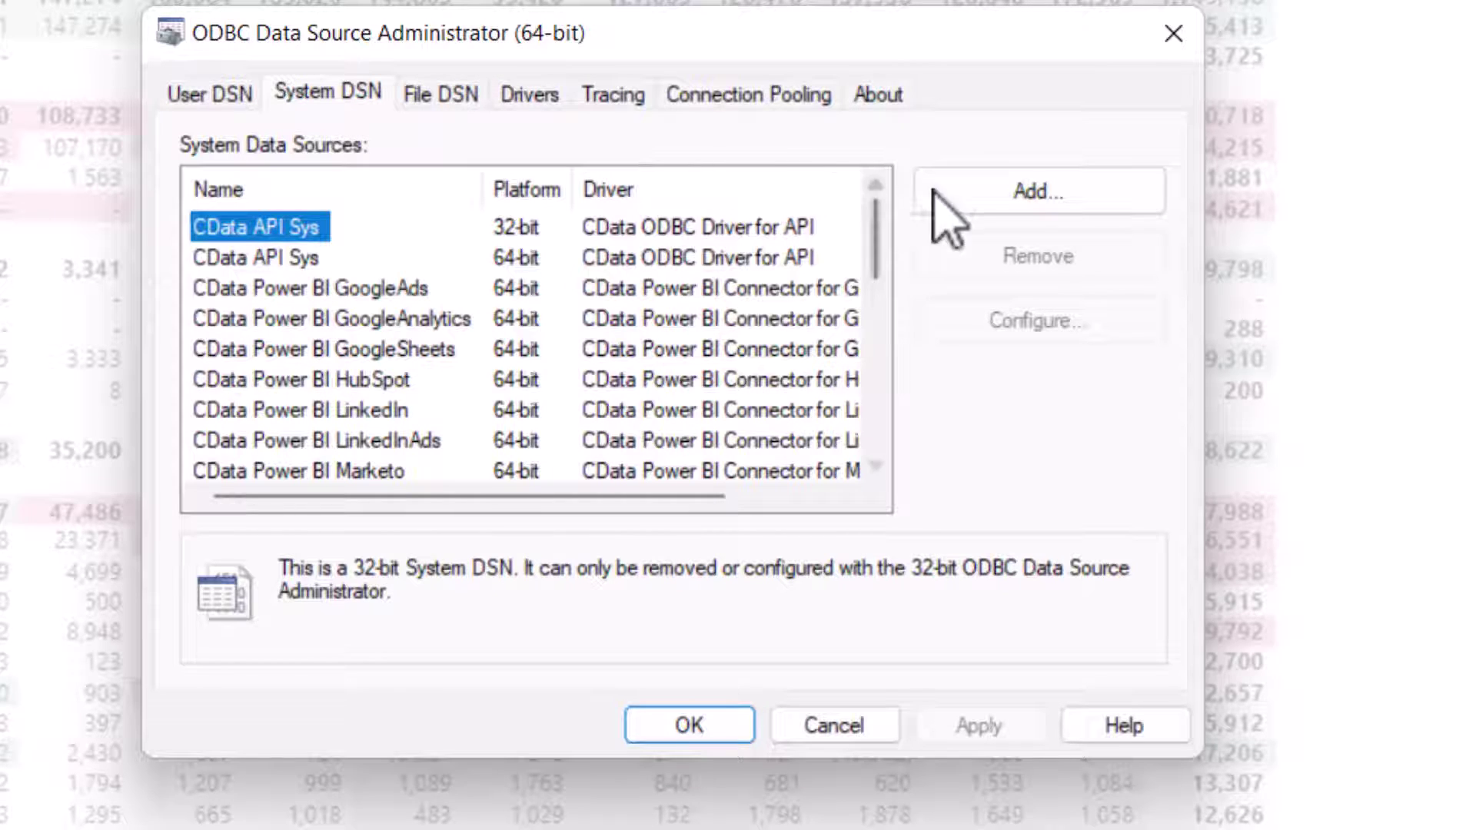
Add a new system data source that uses the Sage Line 50 v28 driver.
click(987, 194)
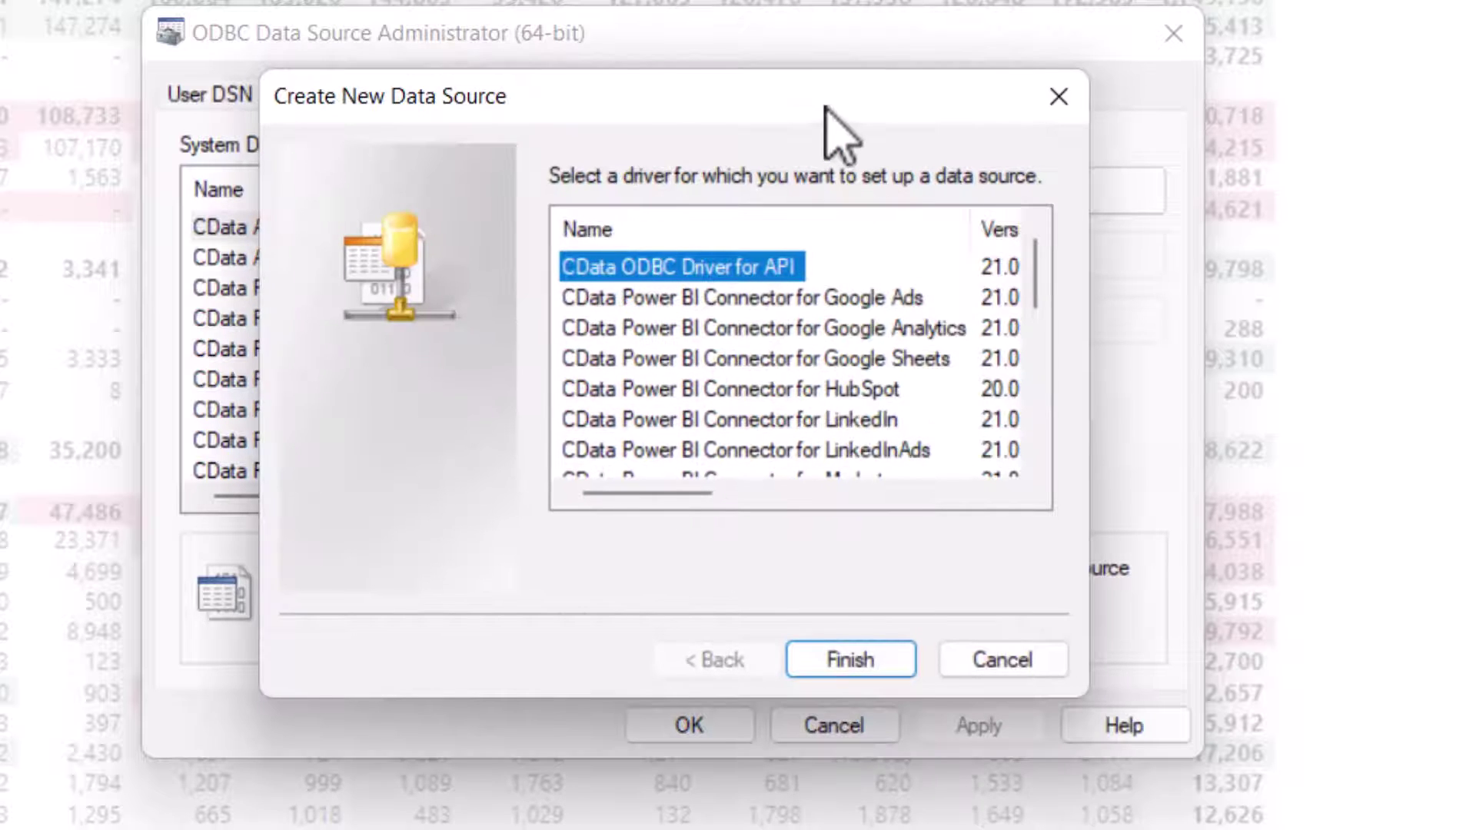
drag(827, 109, 733, 51)
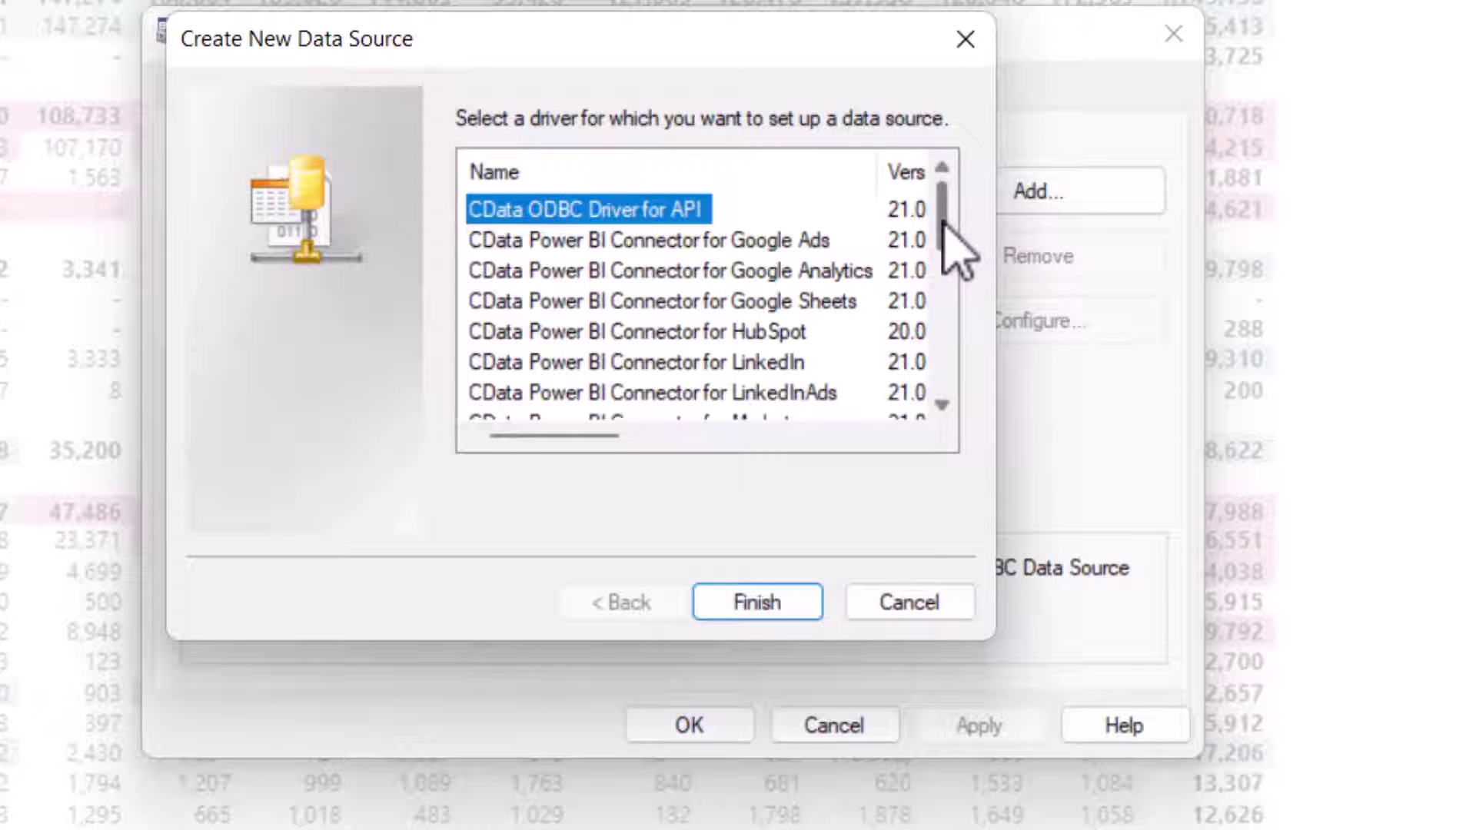
drag(944, 231, 955, 362)
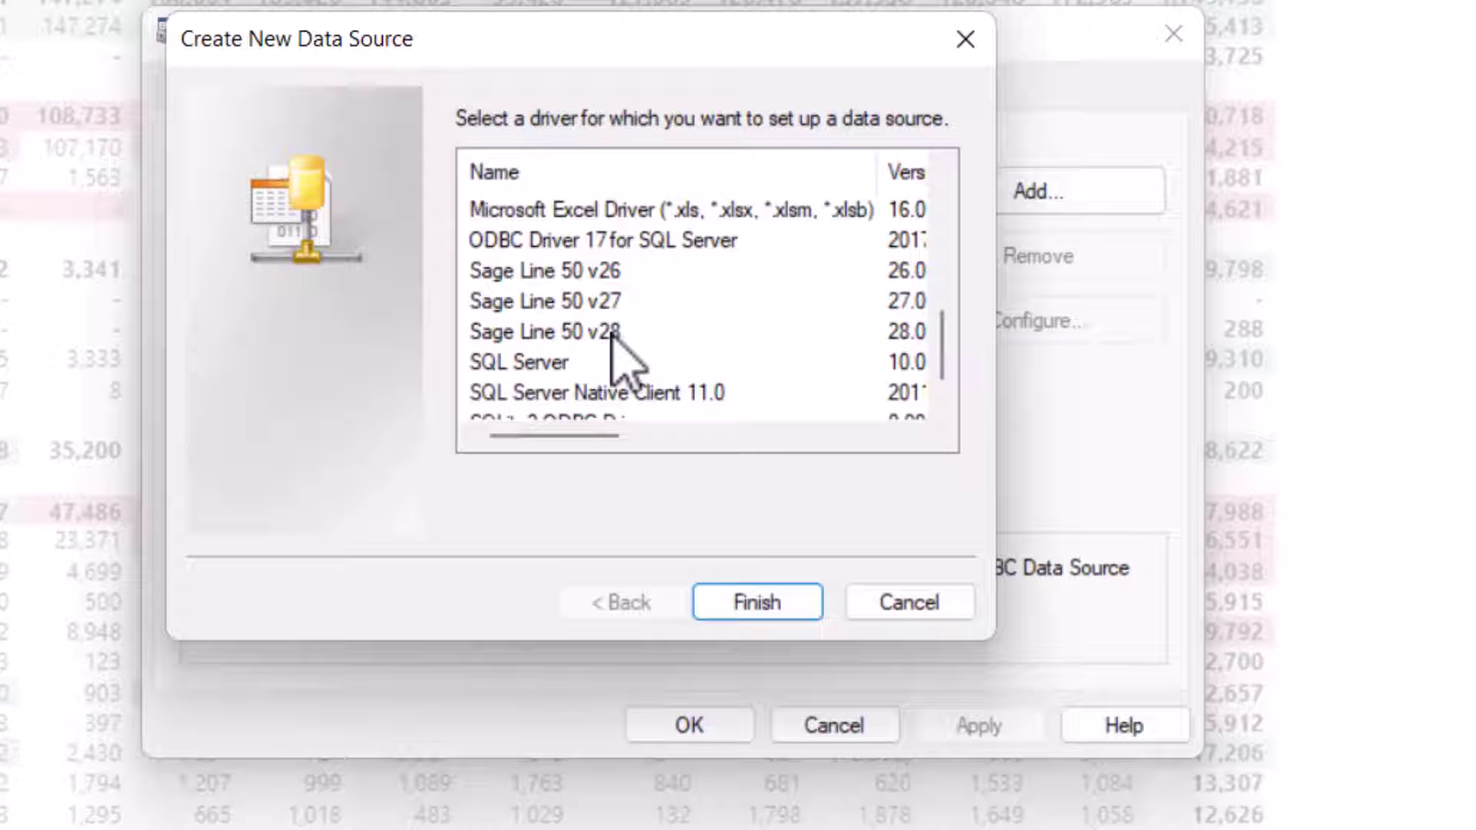
click(565, 340)
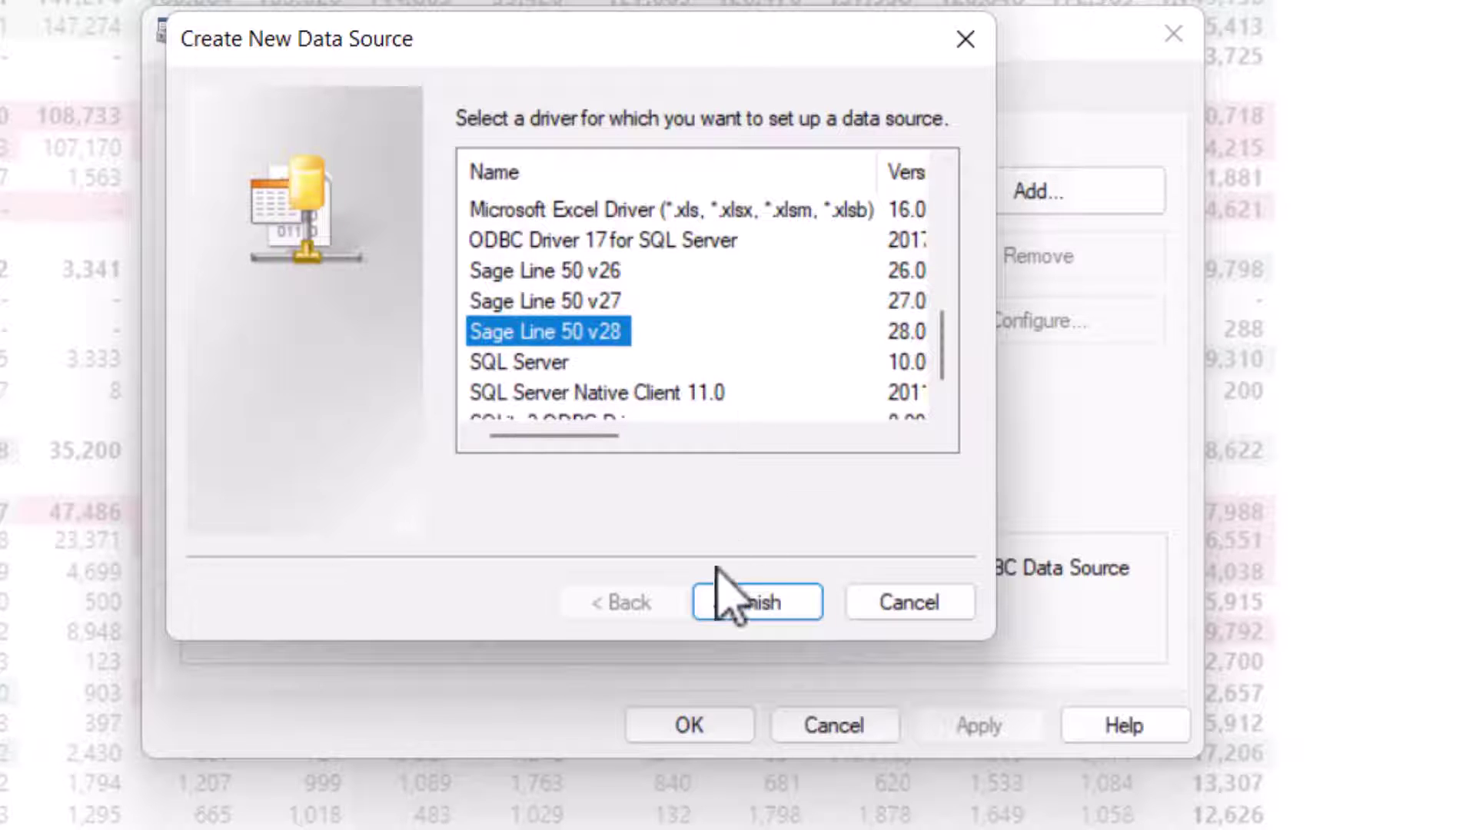
click(765, 598)
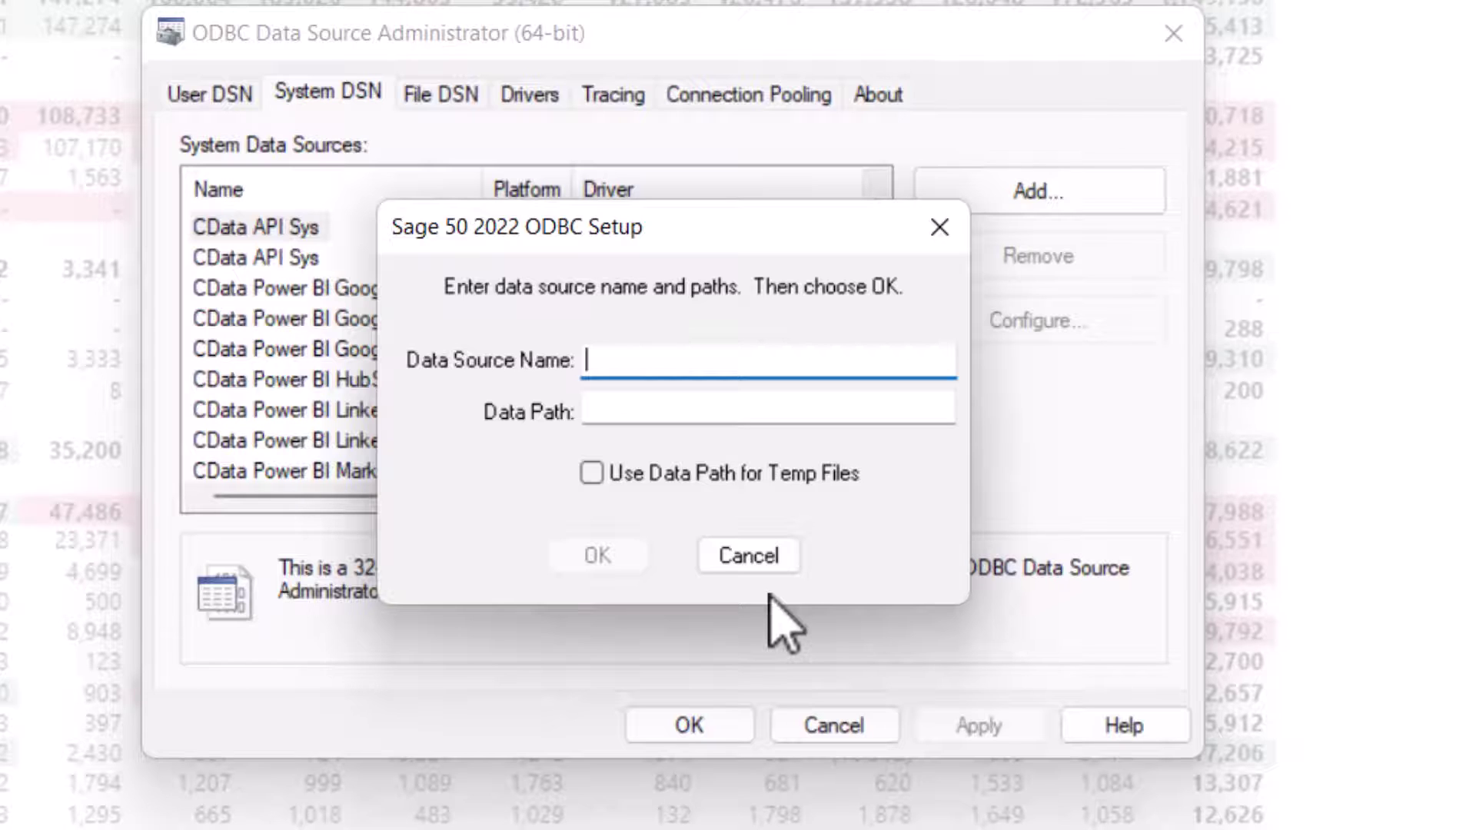
Name the new Sage 50 data source Sage50-AI.
text(Sage50)
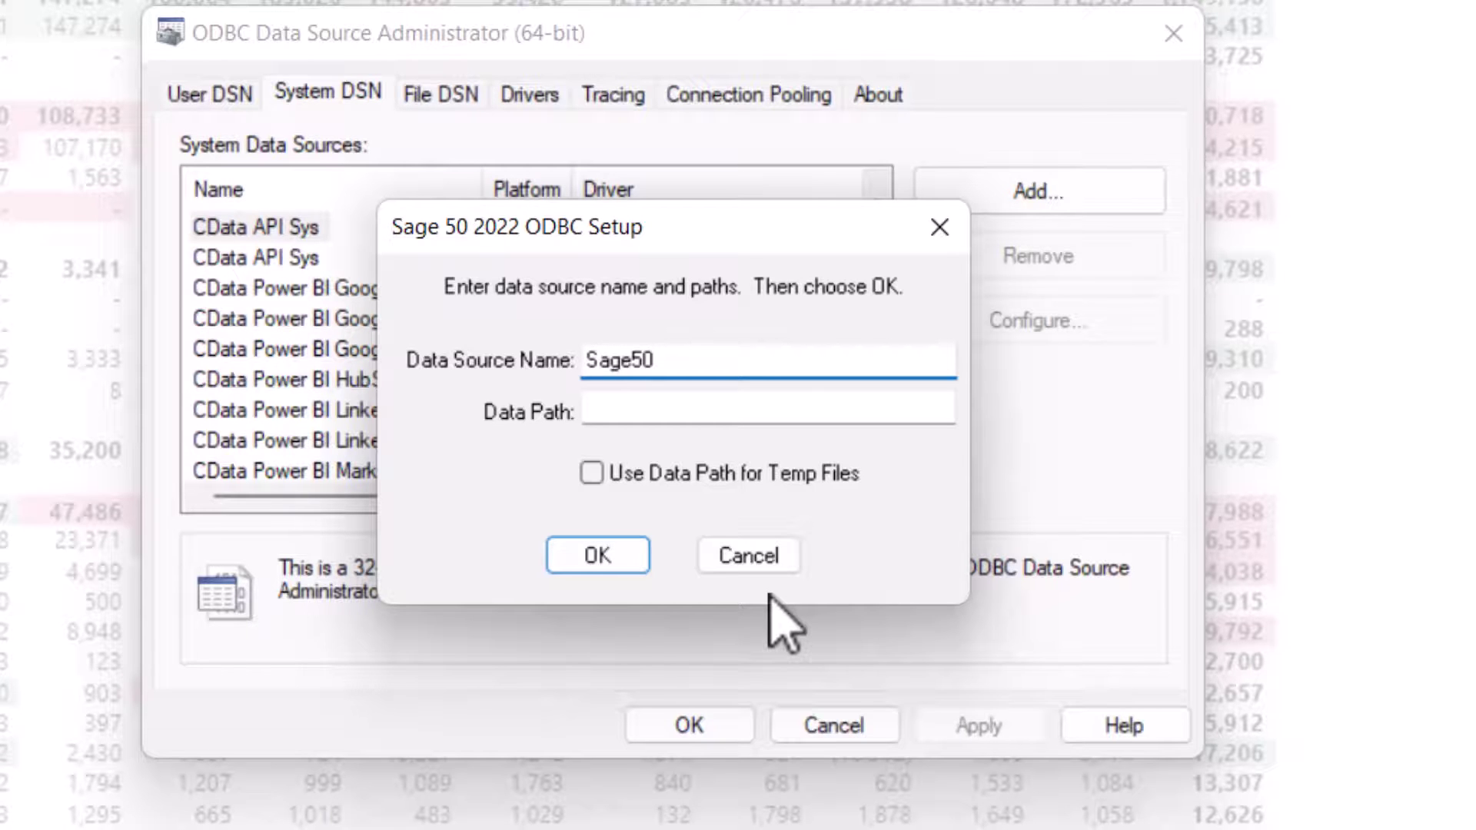
text(-Al)
click(764, 409)
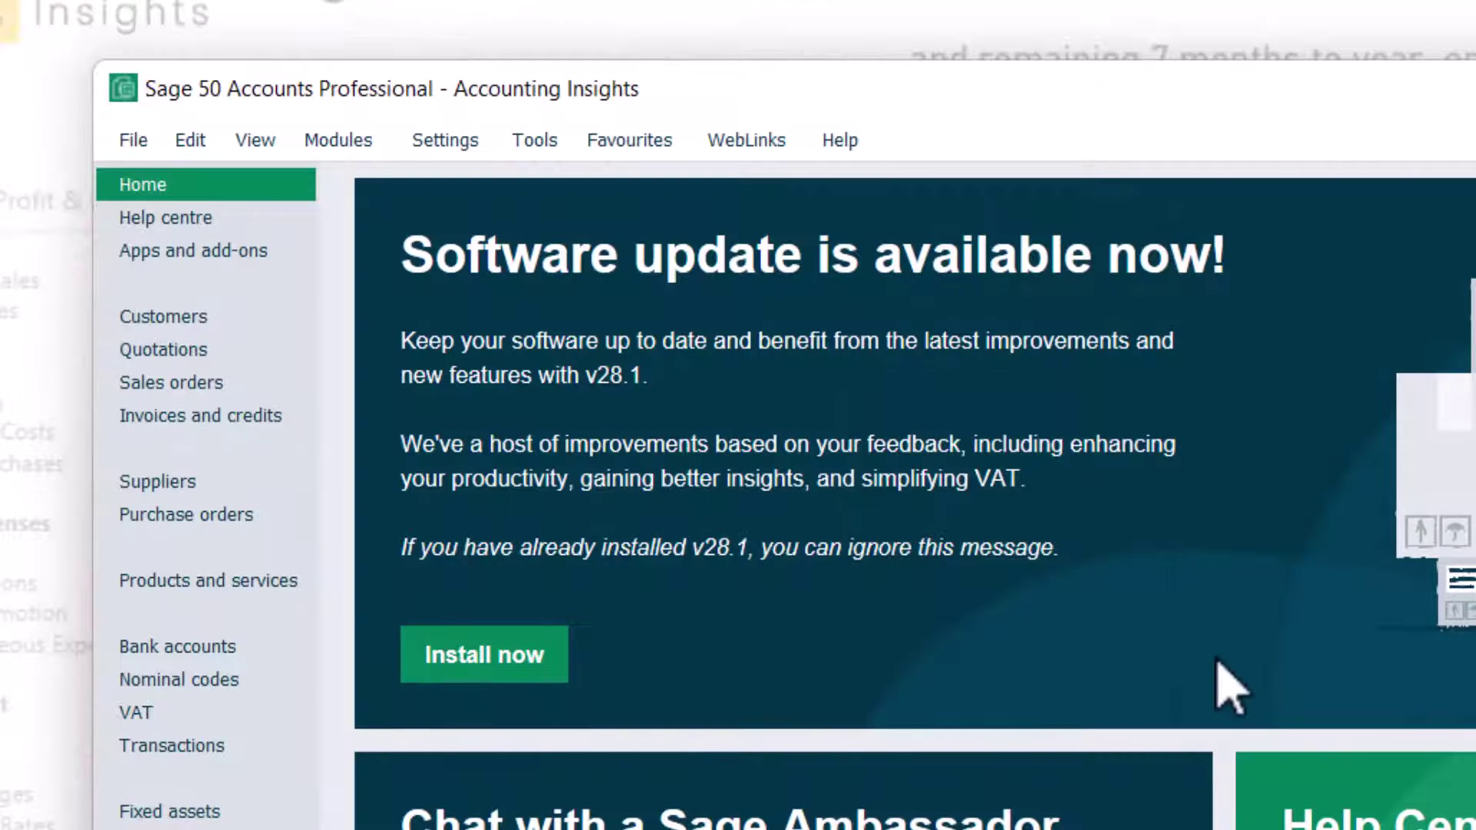
Switch to Sage 50 Accounts and open the company's data directory from the program details.
click(850, 145)
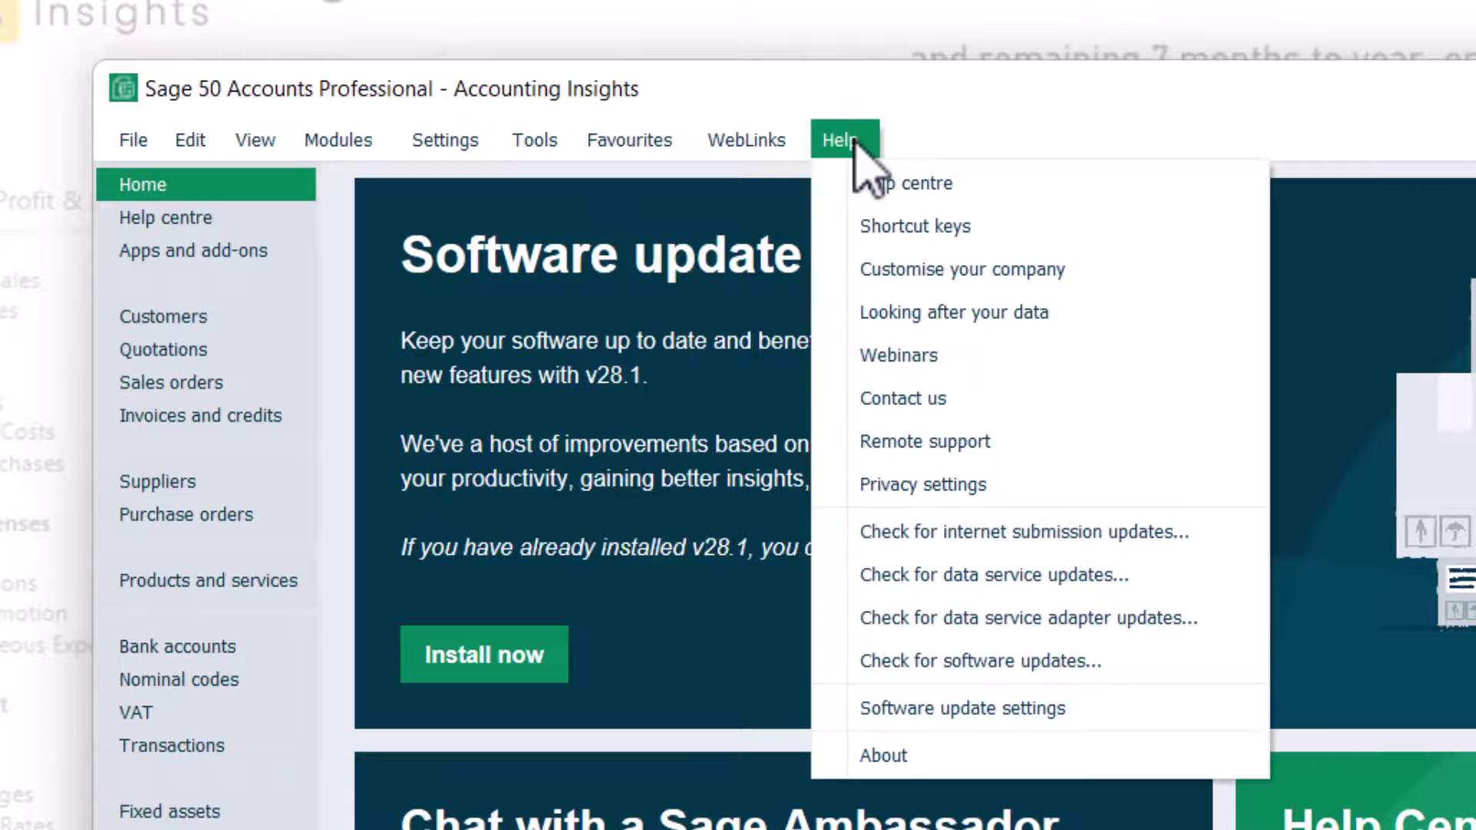
click(915, 761)
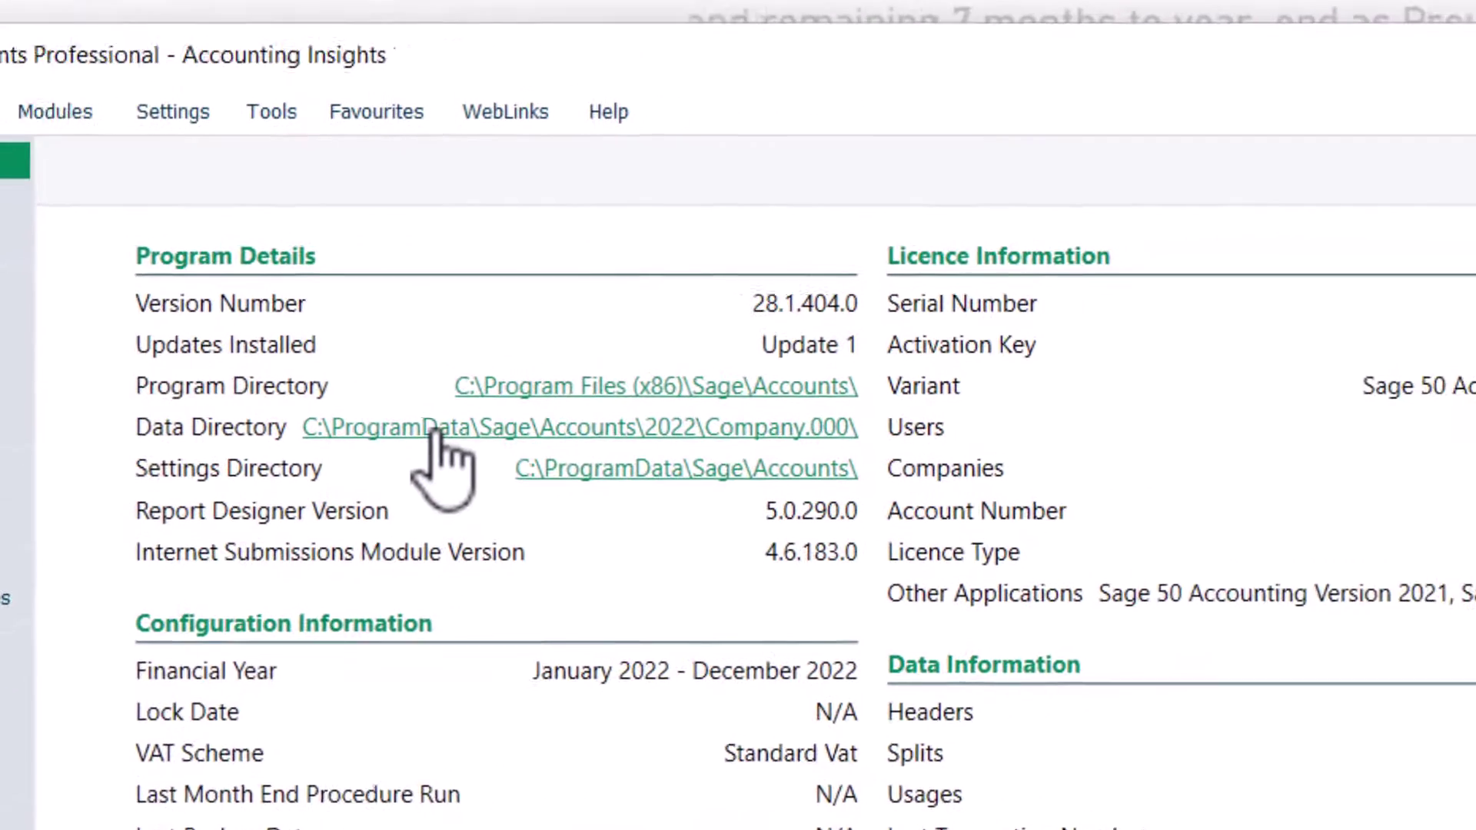
click(465, 428)
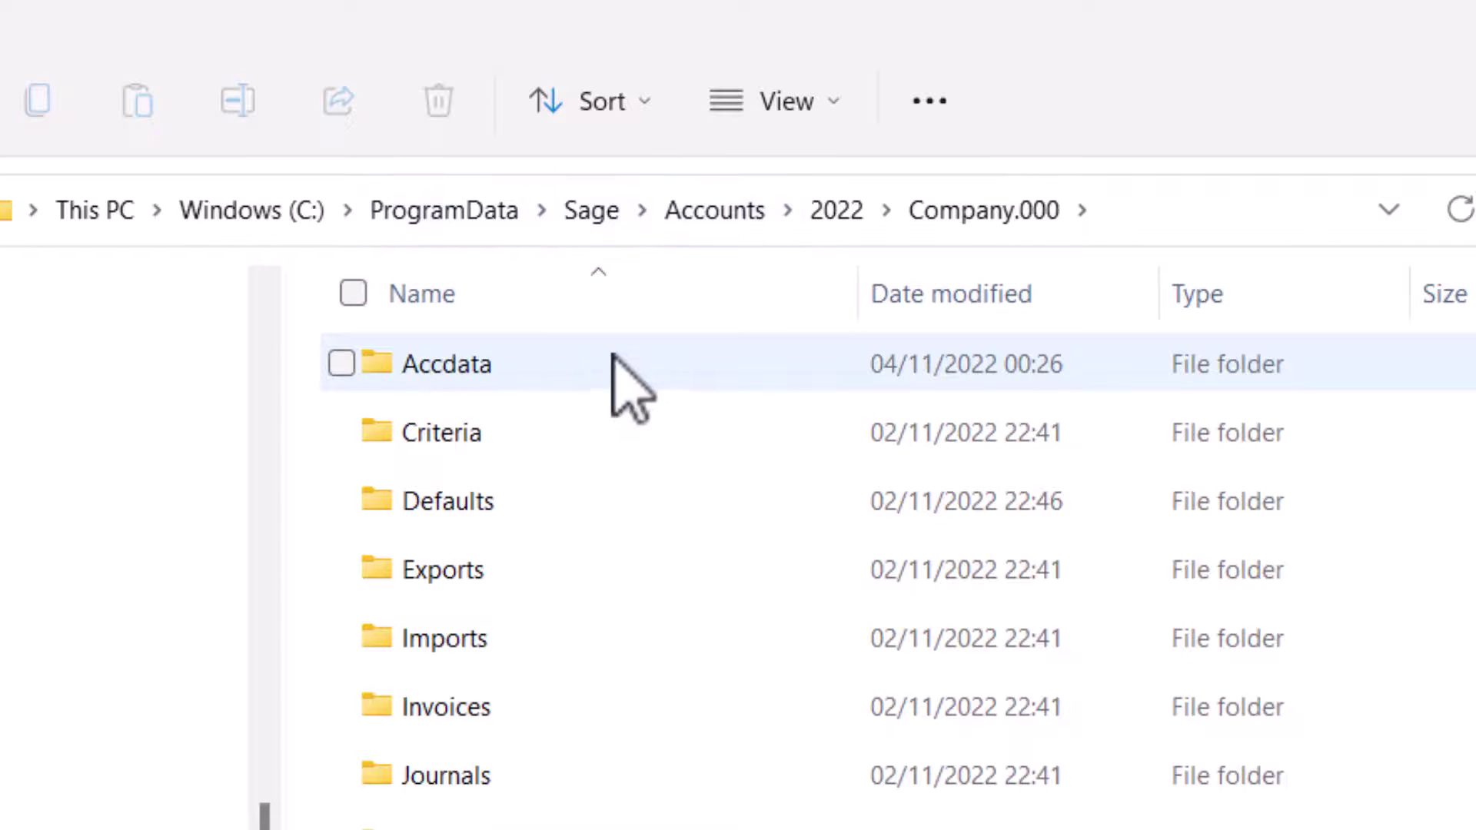
Open the Accdata folder inside Company.000 and select its full path for copying.
mouse_move(541, 365)
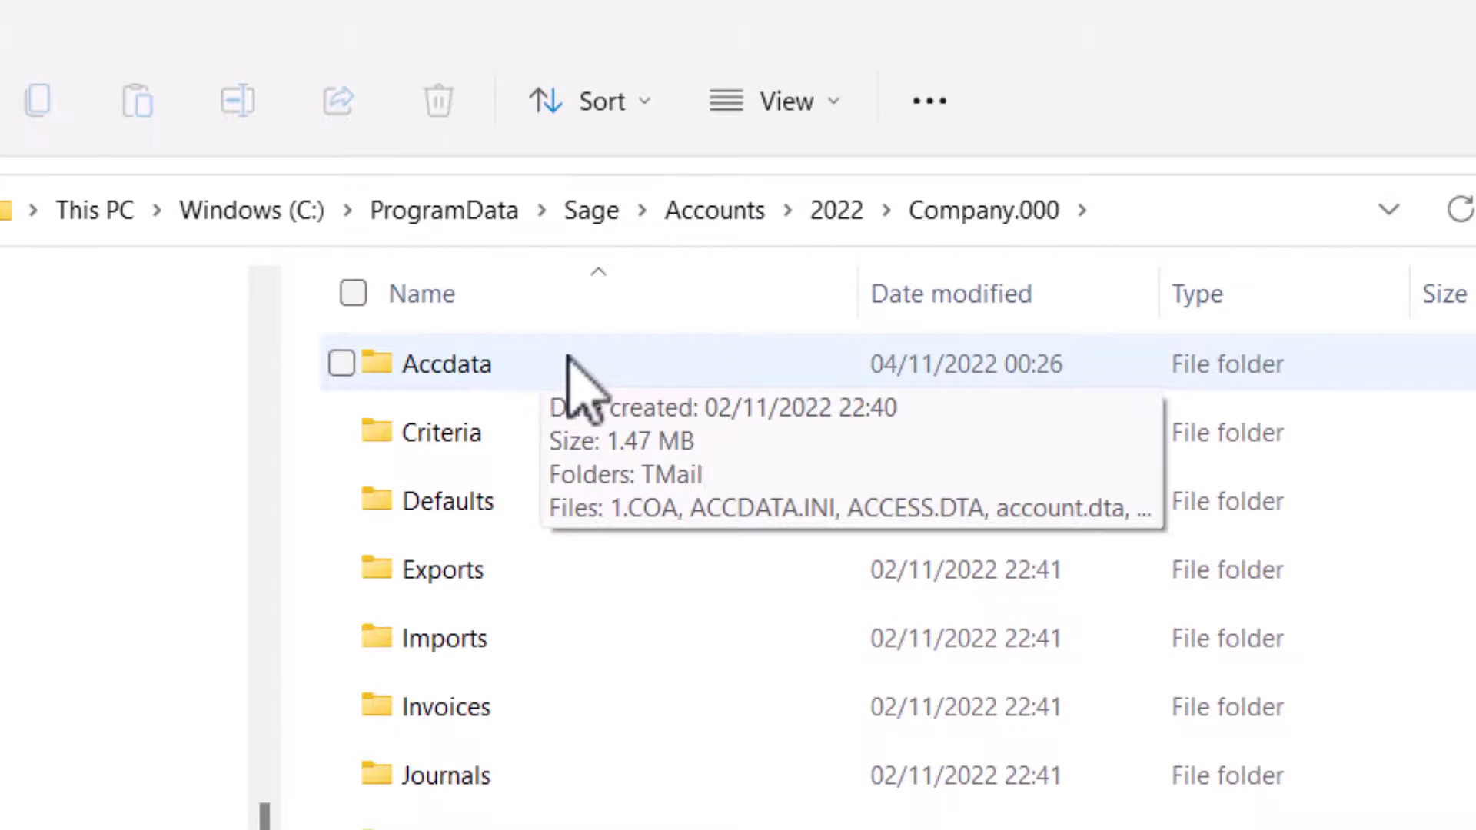
click(596, 362)
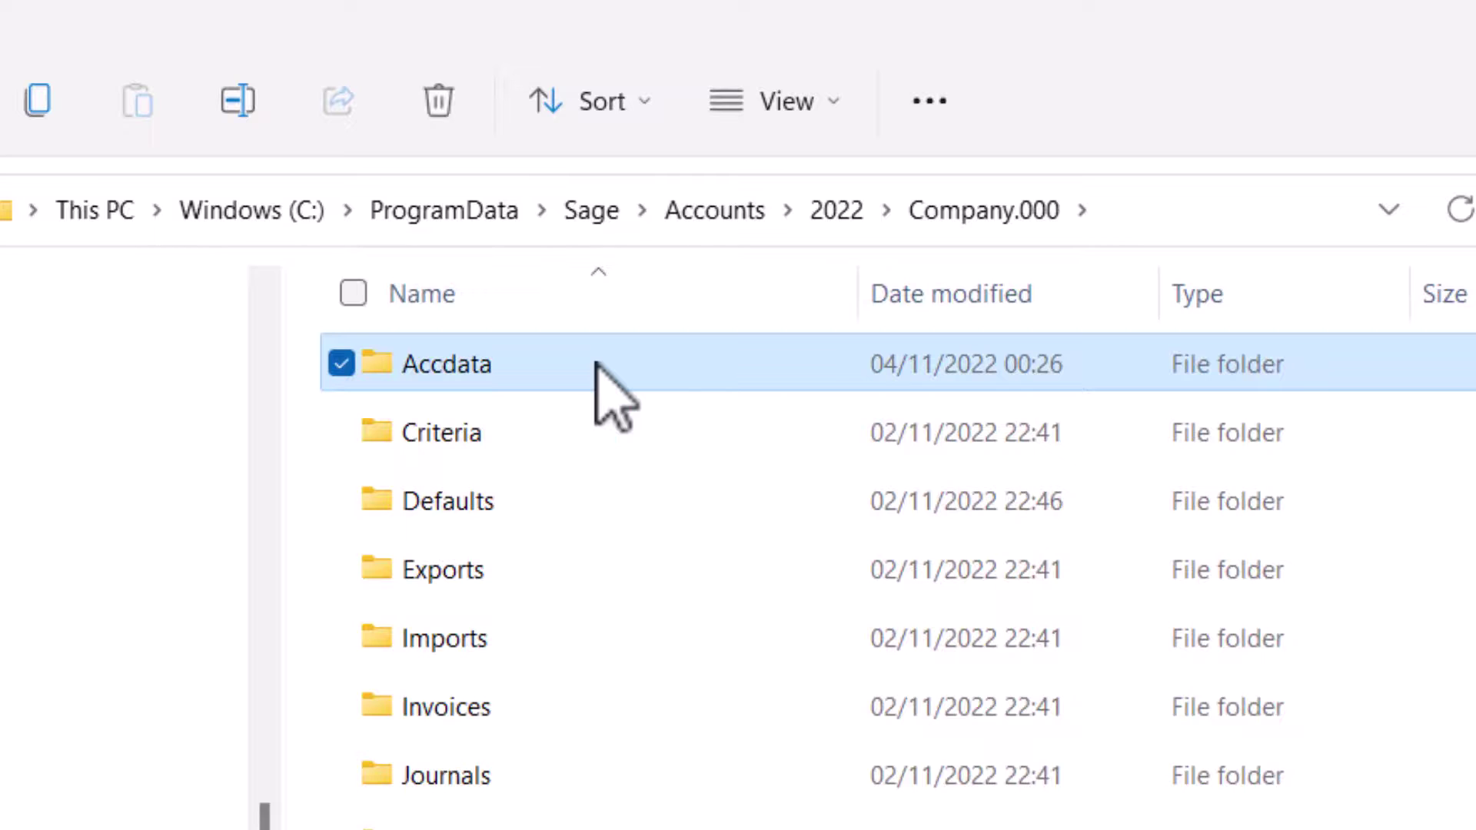
double_click(596, 363)
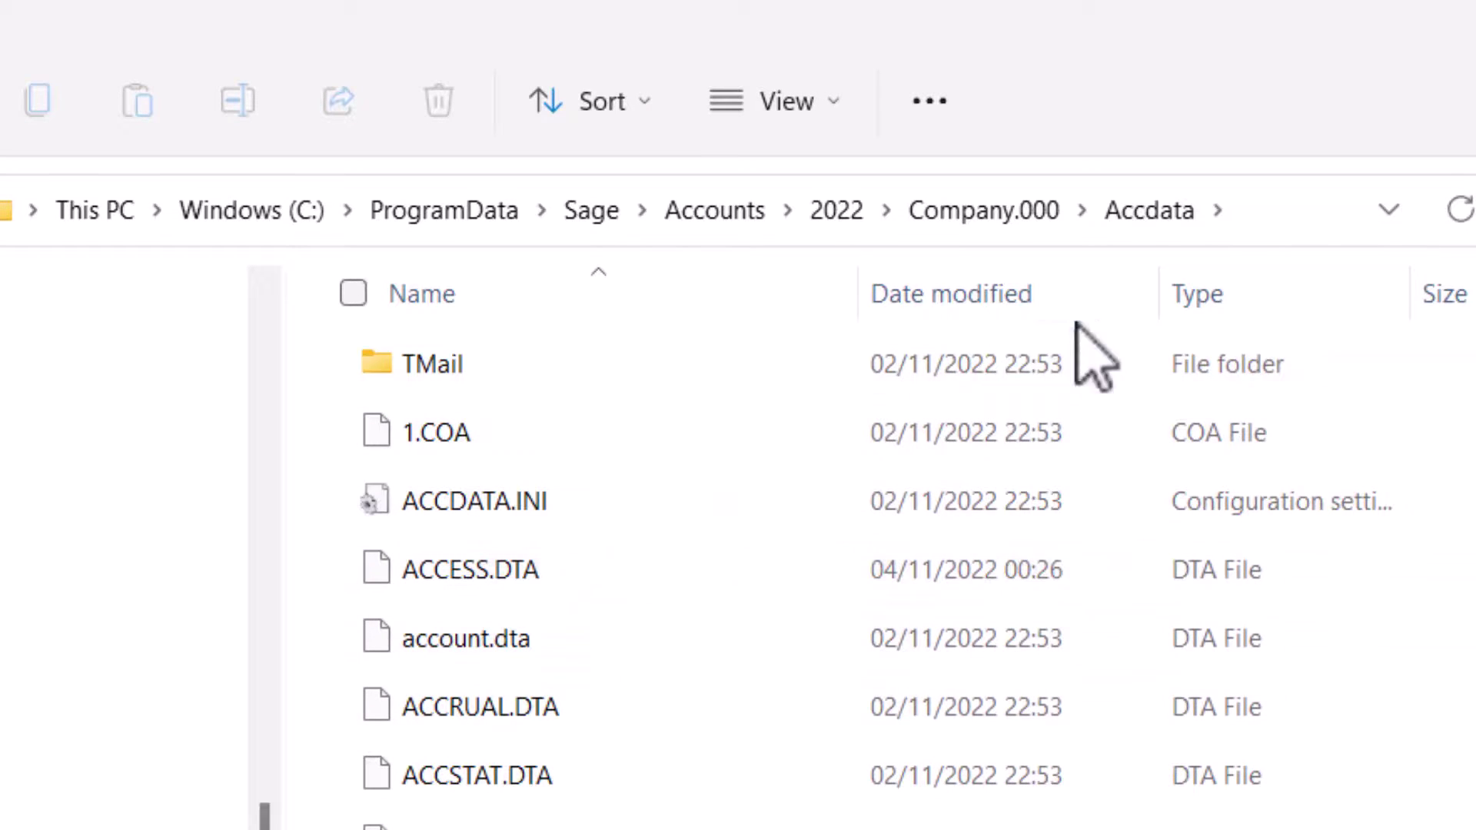
click(1299, 201)
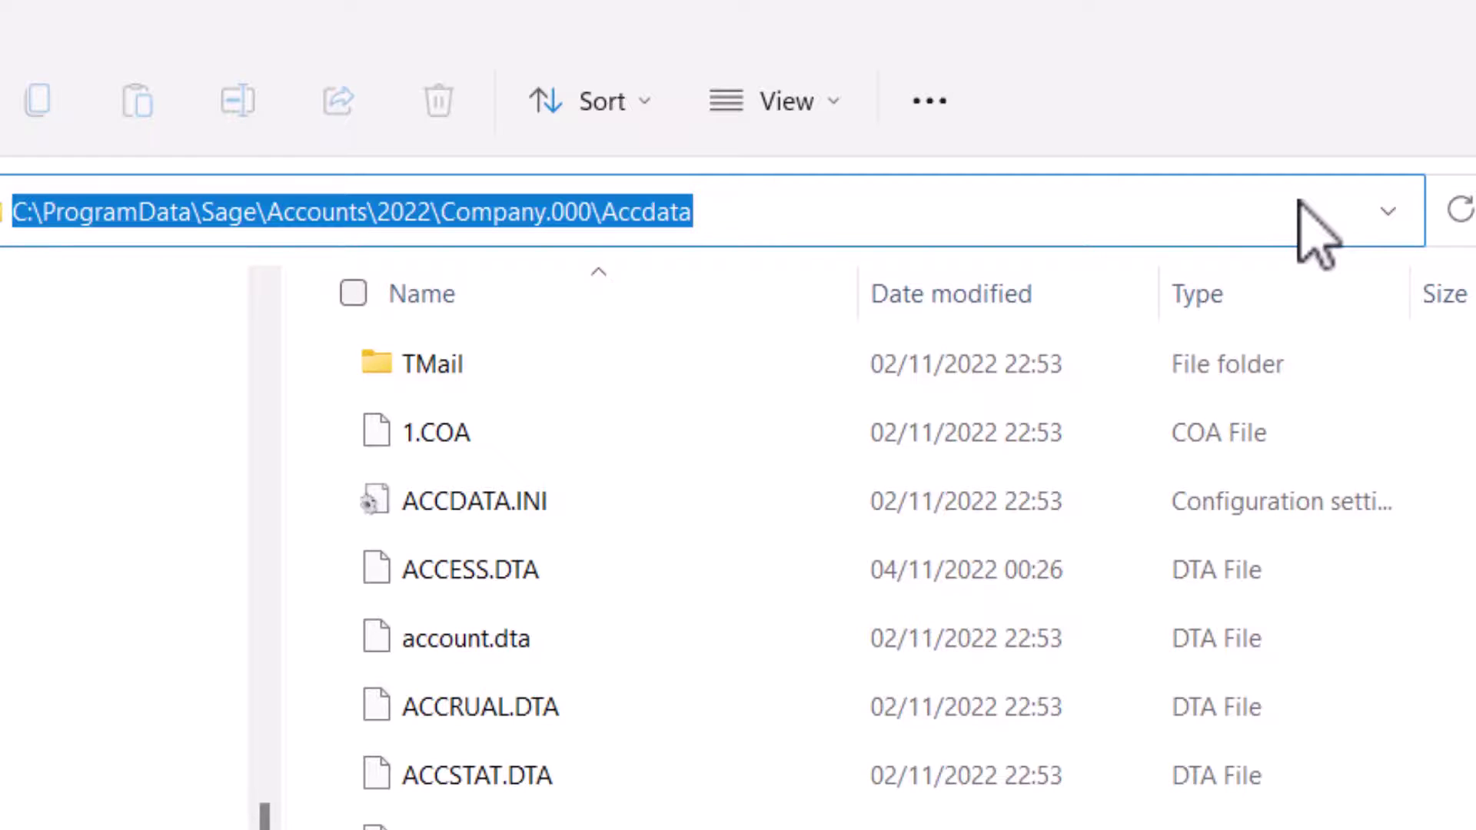
Return to the Sage 50 ODBC setup, set the data path to C:\ProgramData\Sage\Accounts\2022\Company.000\Accdata, and save the data source.
key(alt+Tab)
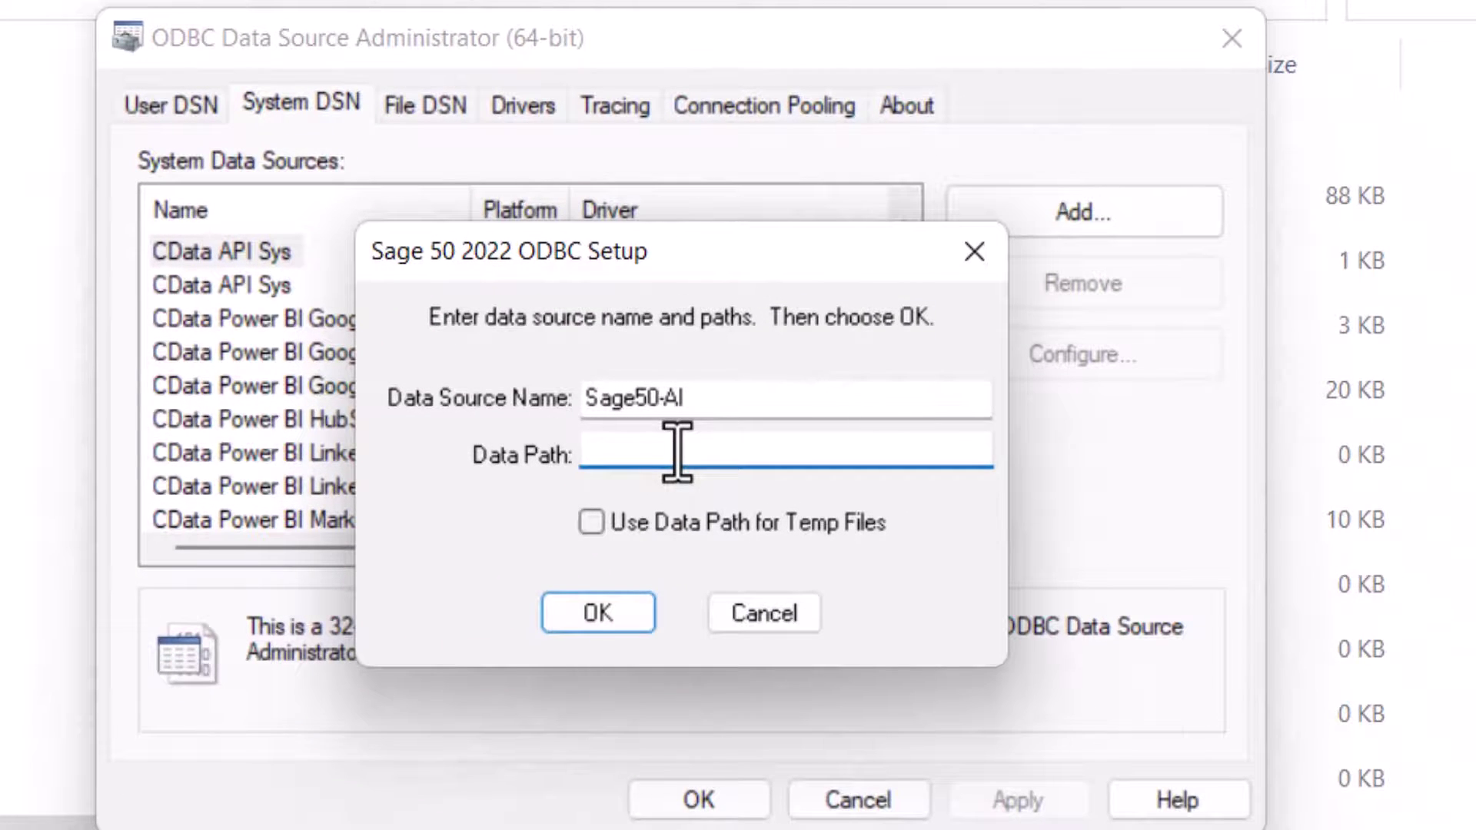
key(ctrl+v)
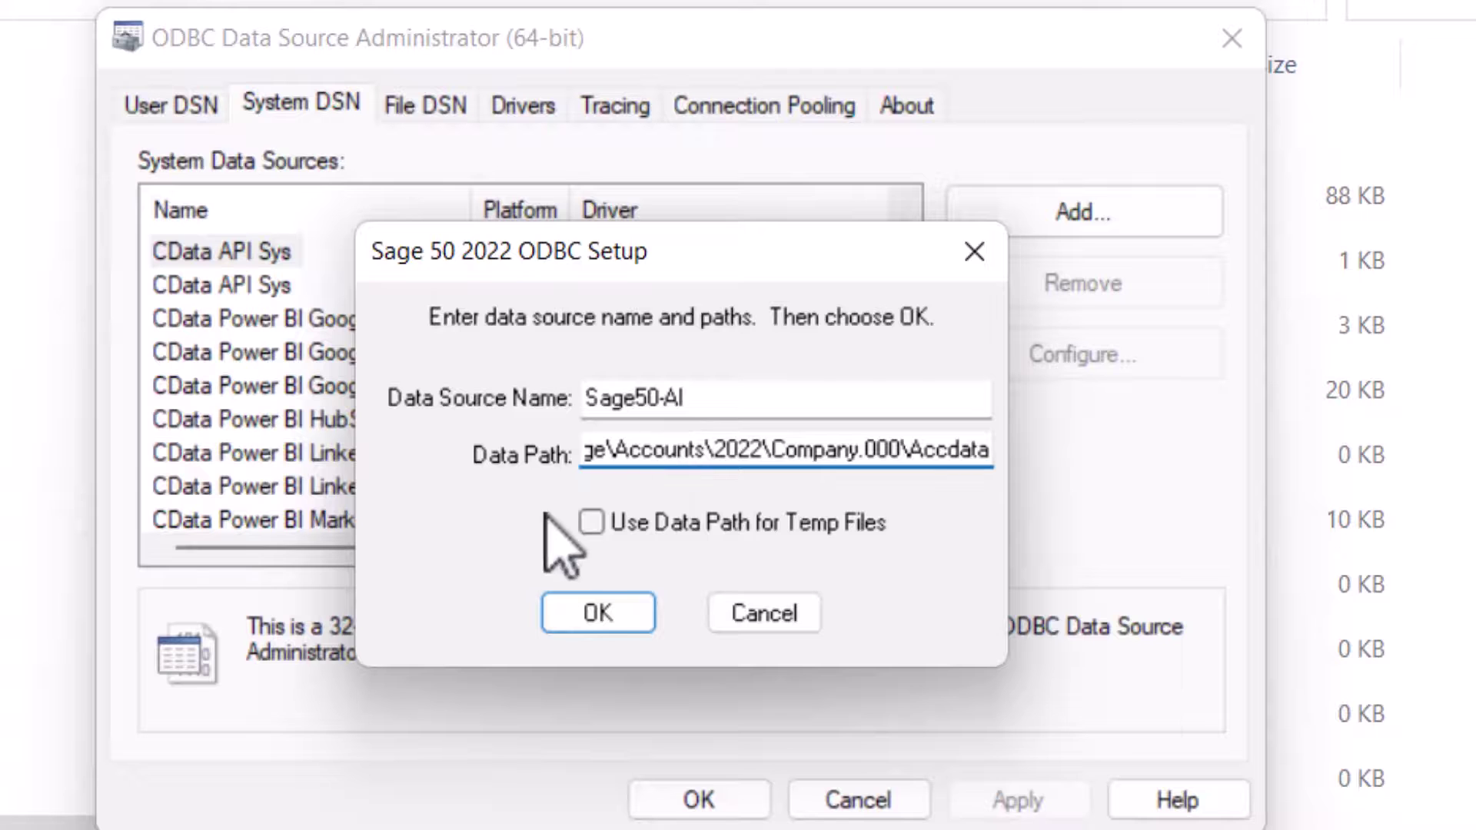
click(607, 615)
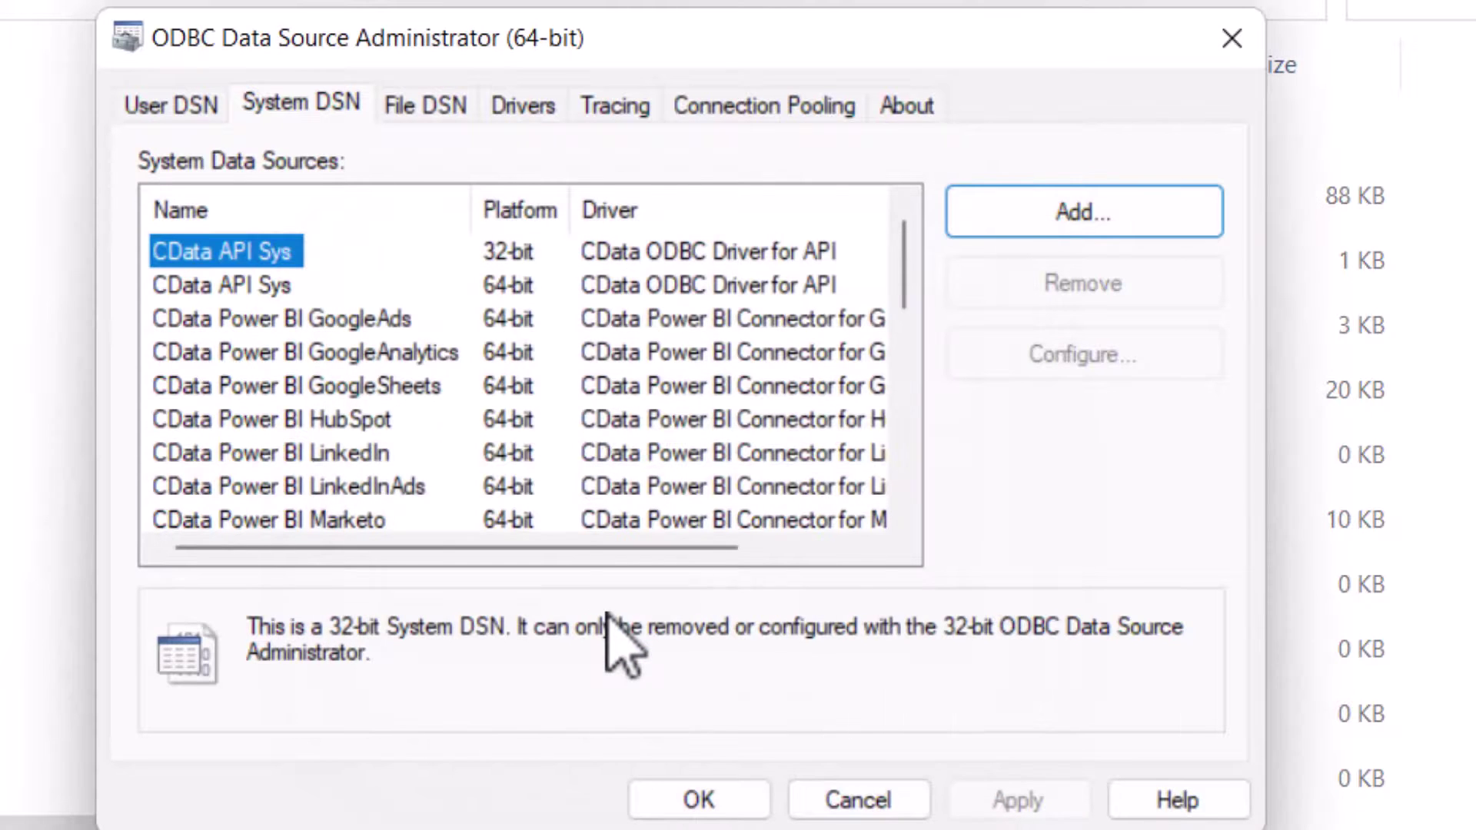
Find the Sage50-AI entry in the system data sources list and close the ODBC administrator.
scroll(907, 262, down, 1)
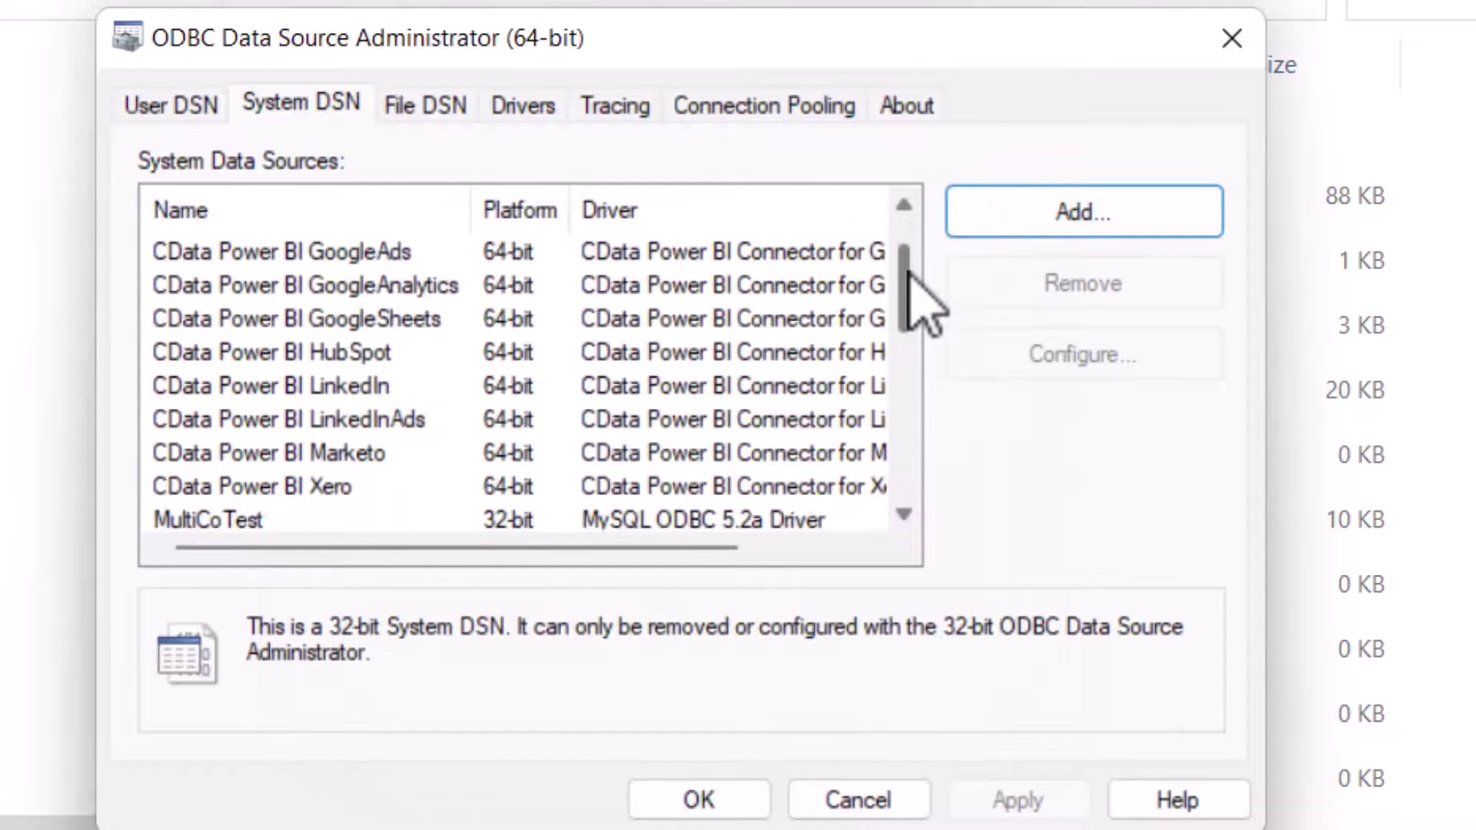
drag(909, 271, 912, 368)
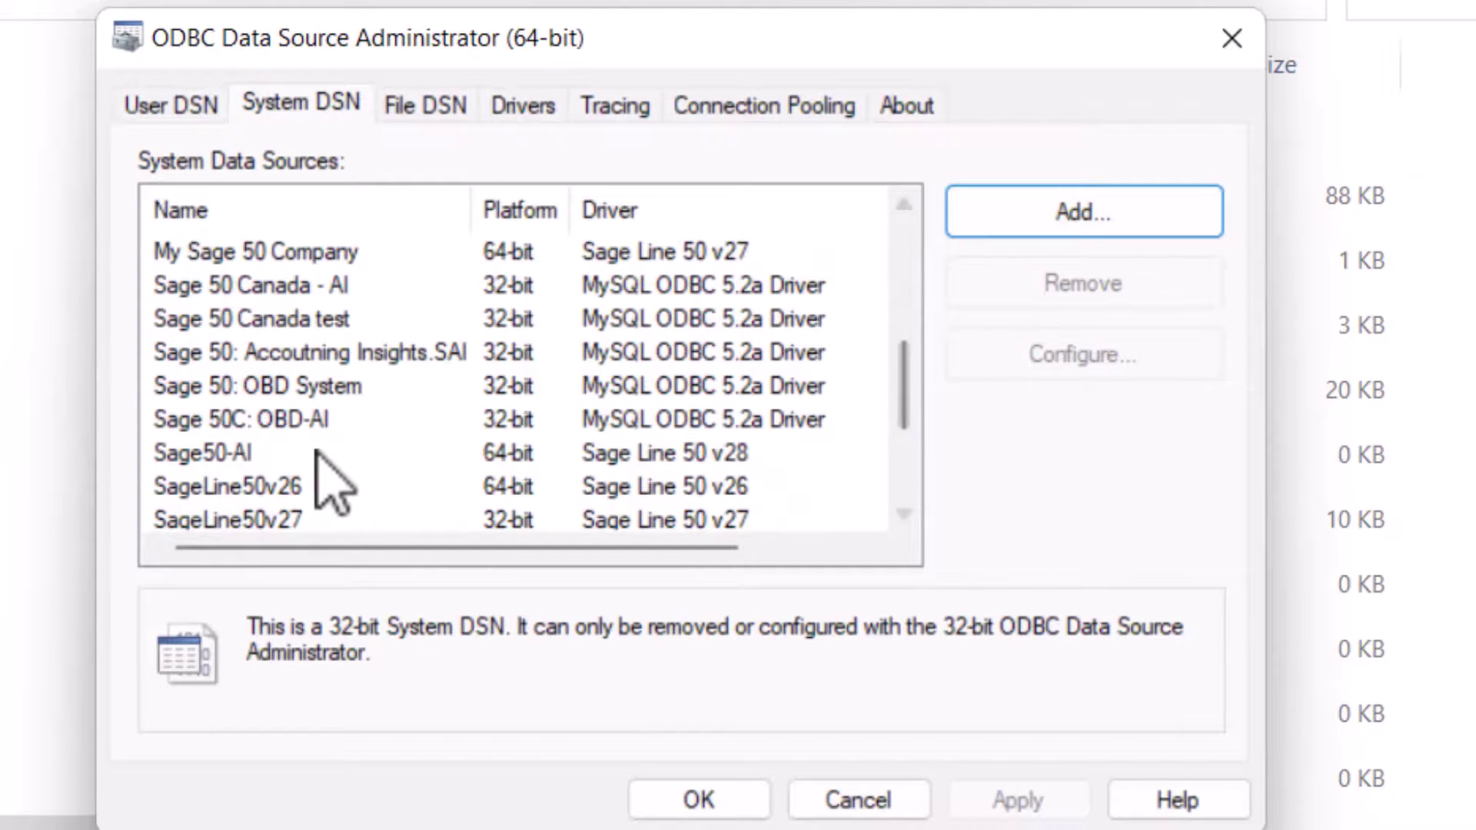
click(244, 455)
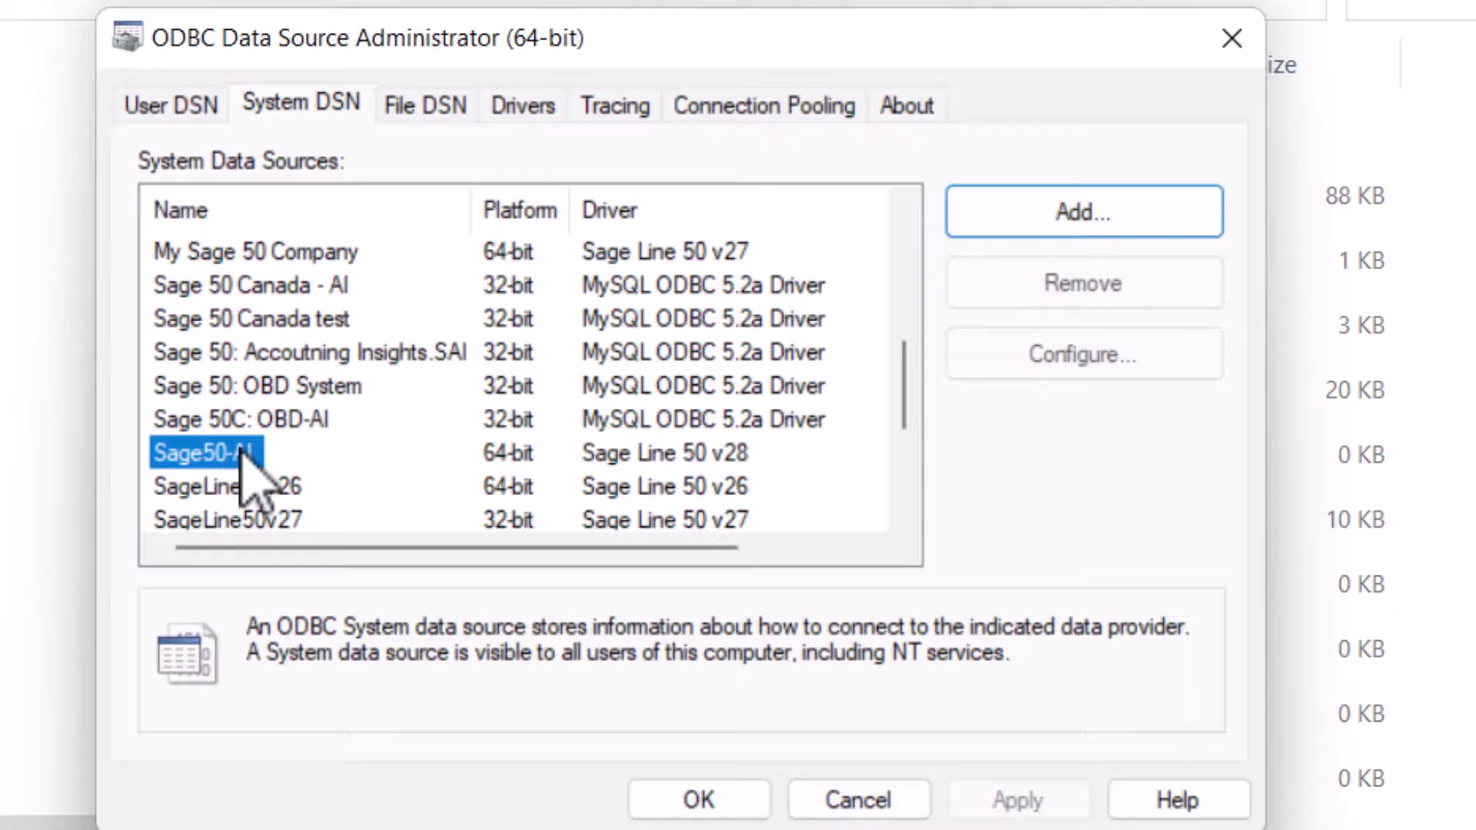
click(845, 801)
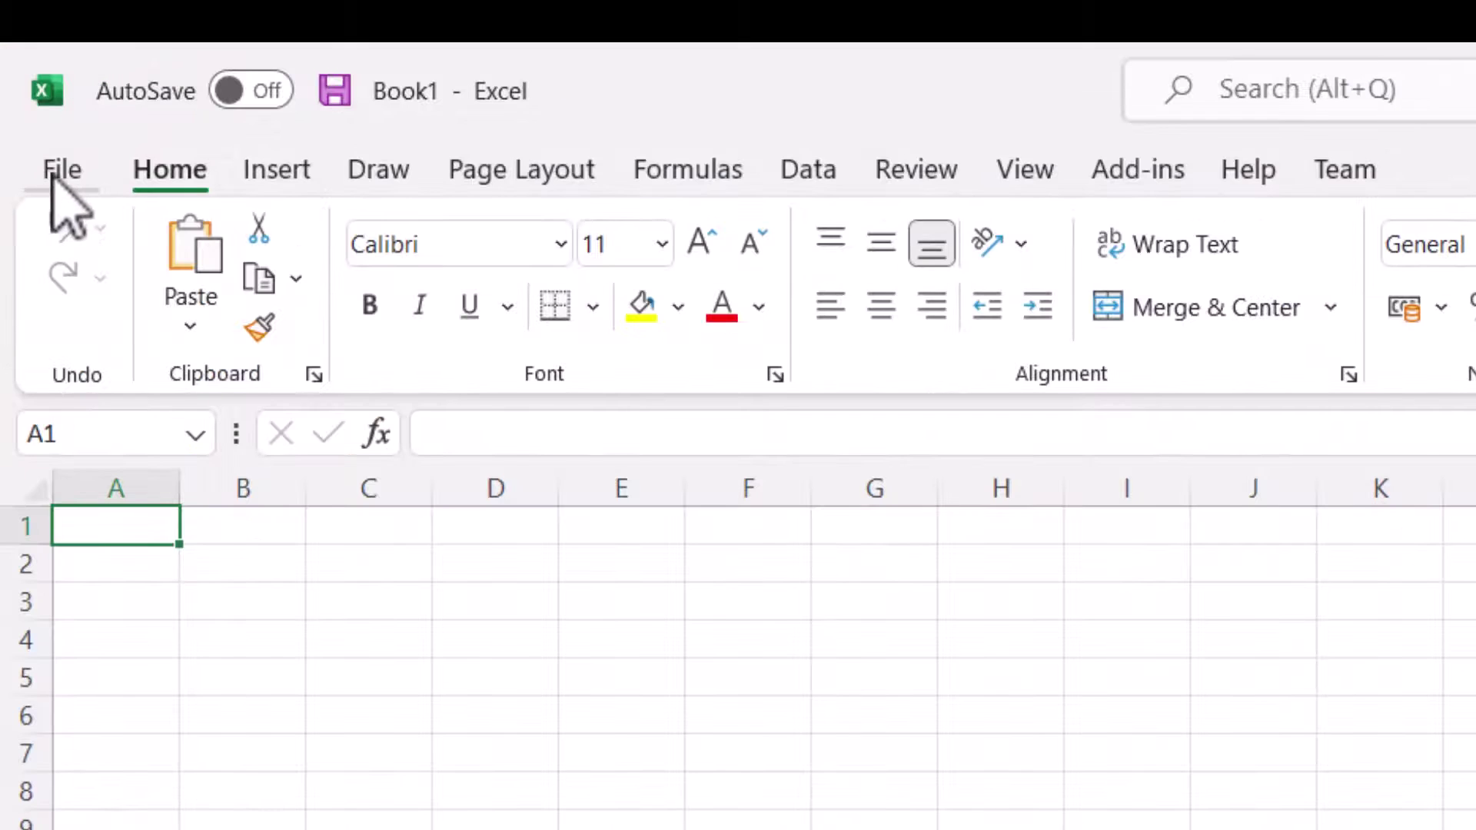
In a blank Excel workbook, start a Microsoft Query import from the Sage50-AI data source.
click(803, 173)
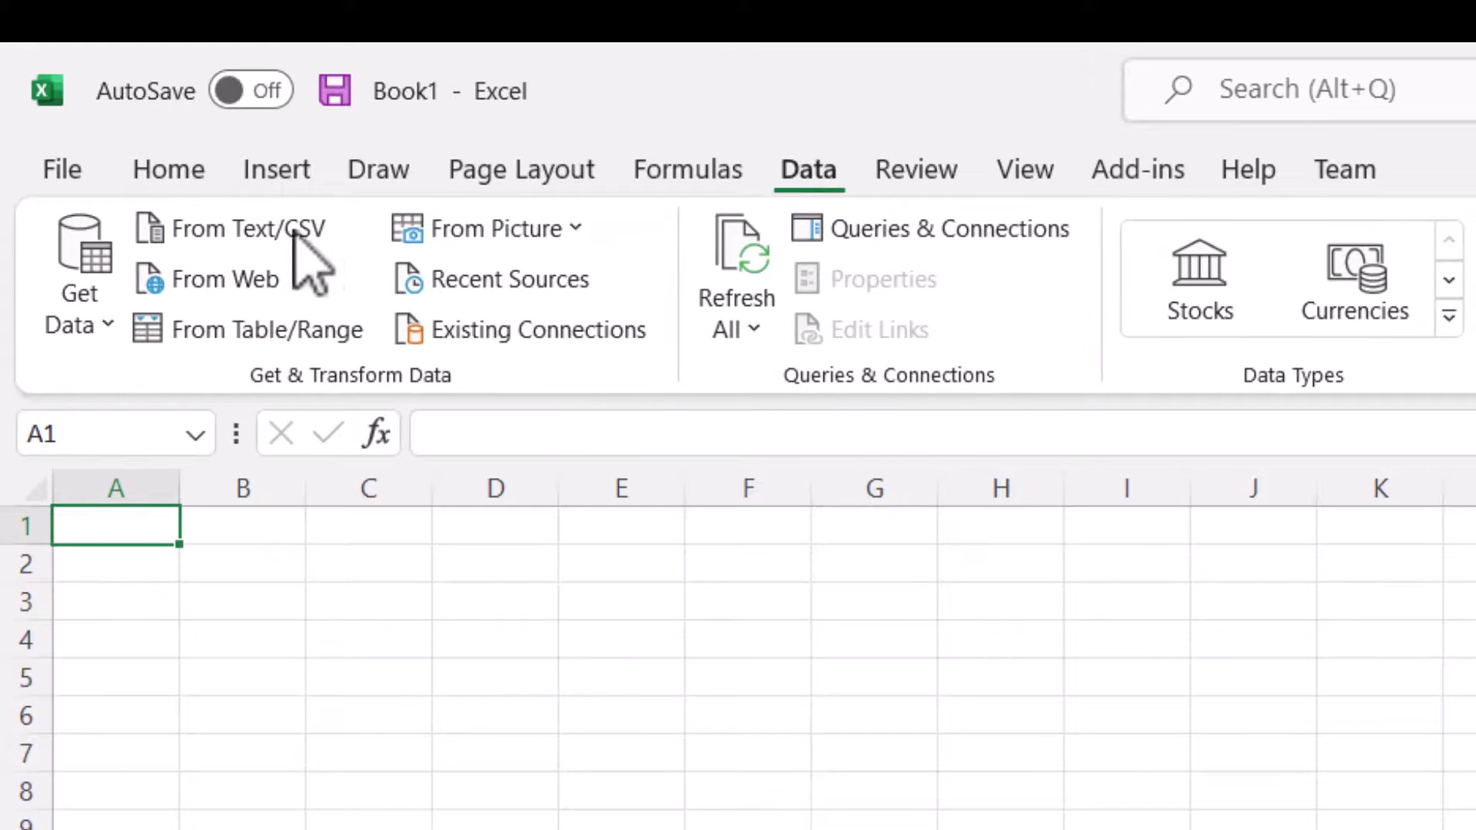
click(97, 328)
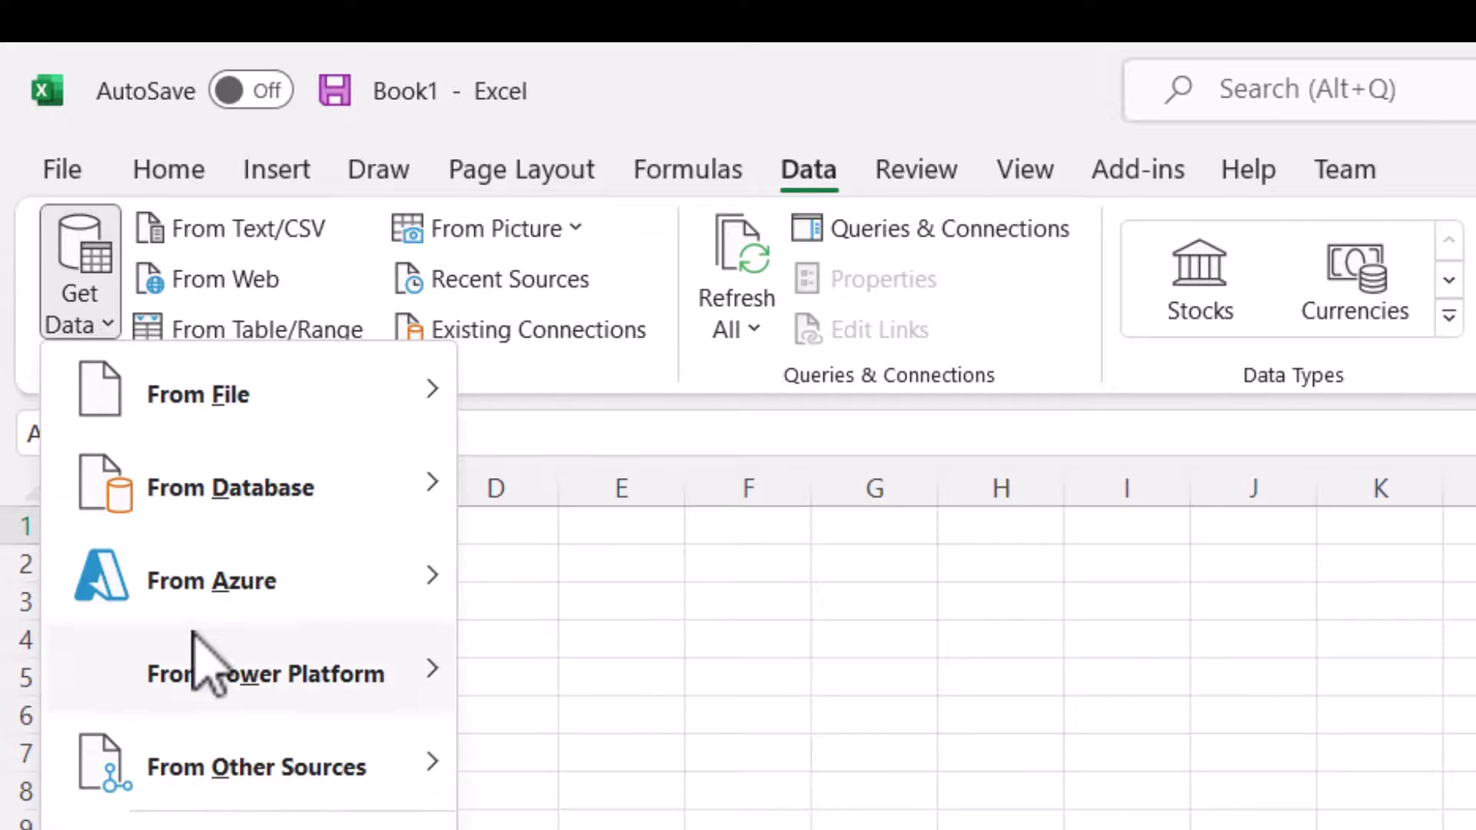
mouse_move(316, 777)
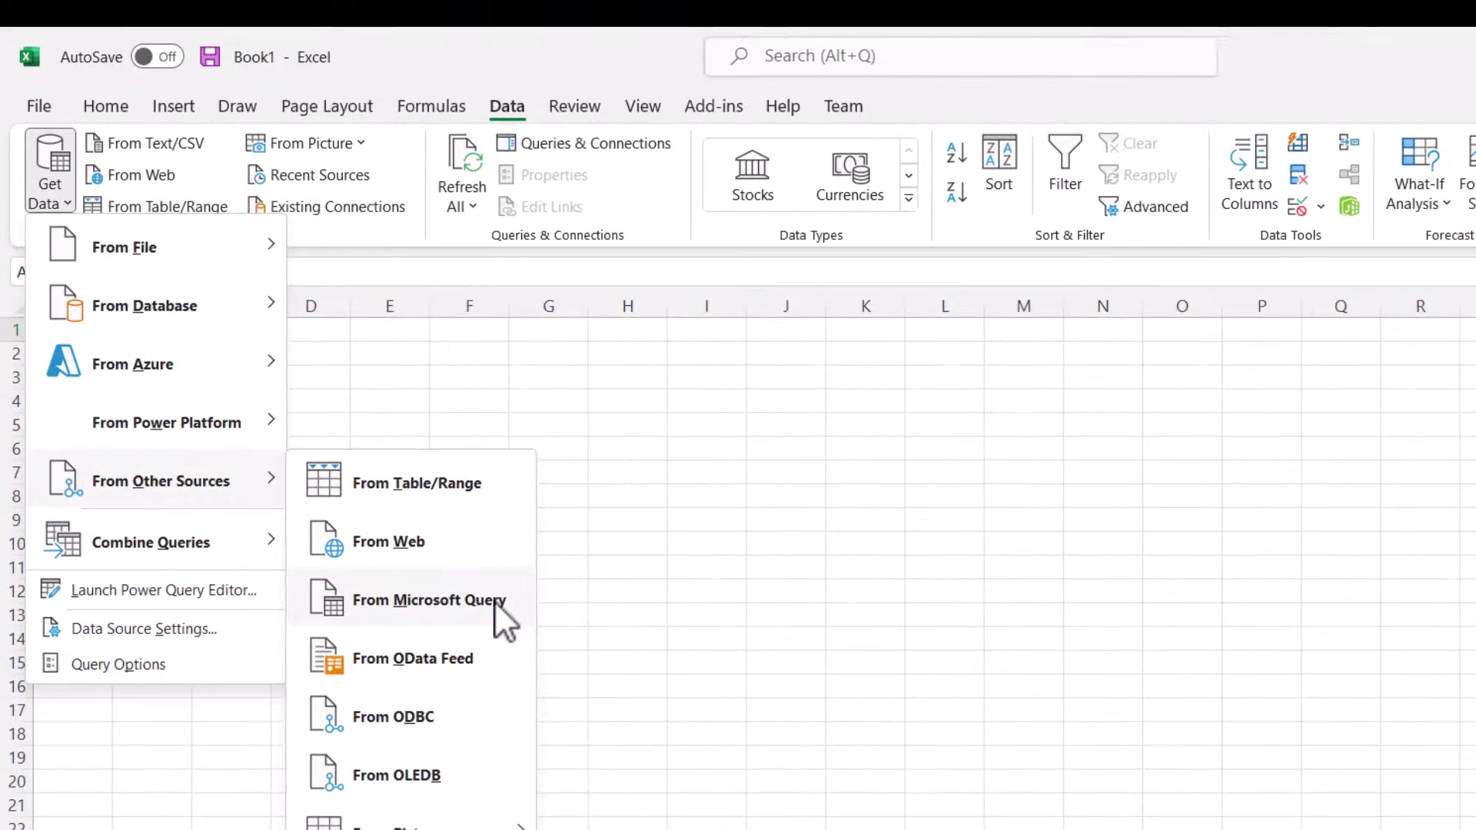
click(495, 601)
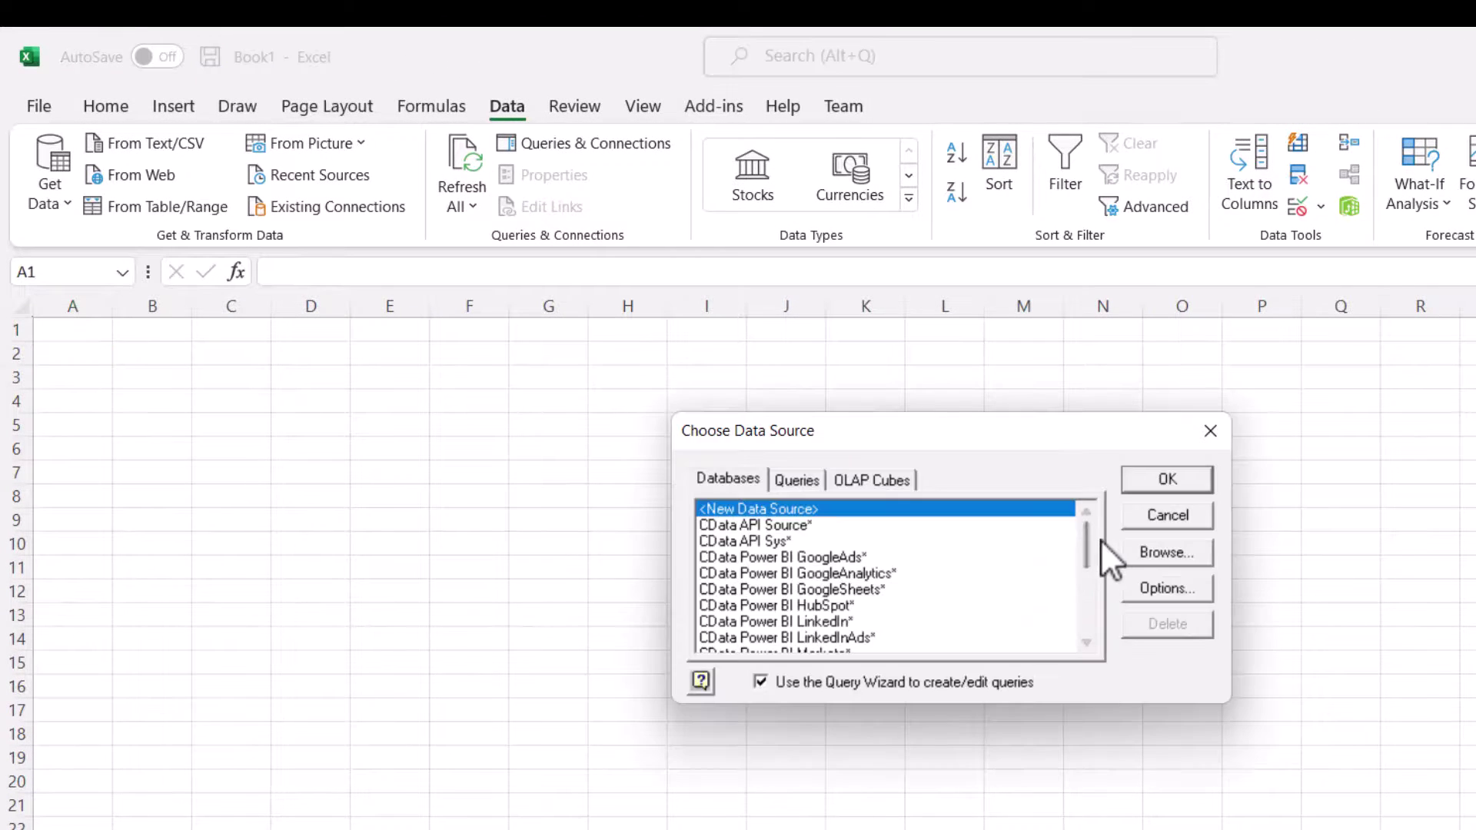
drag(1087, 538, 1090, 589)
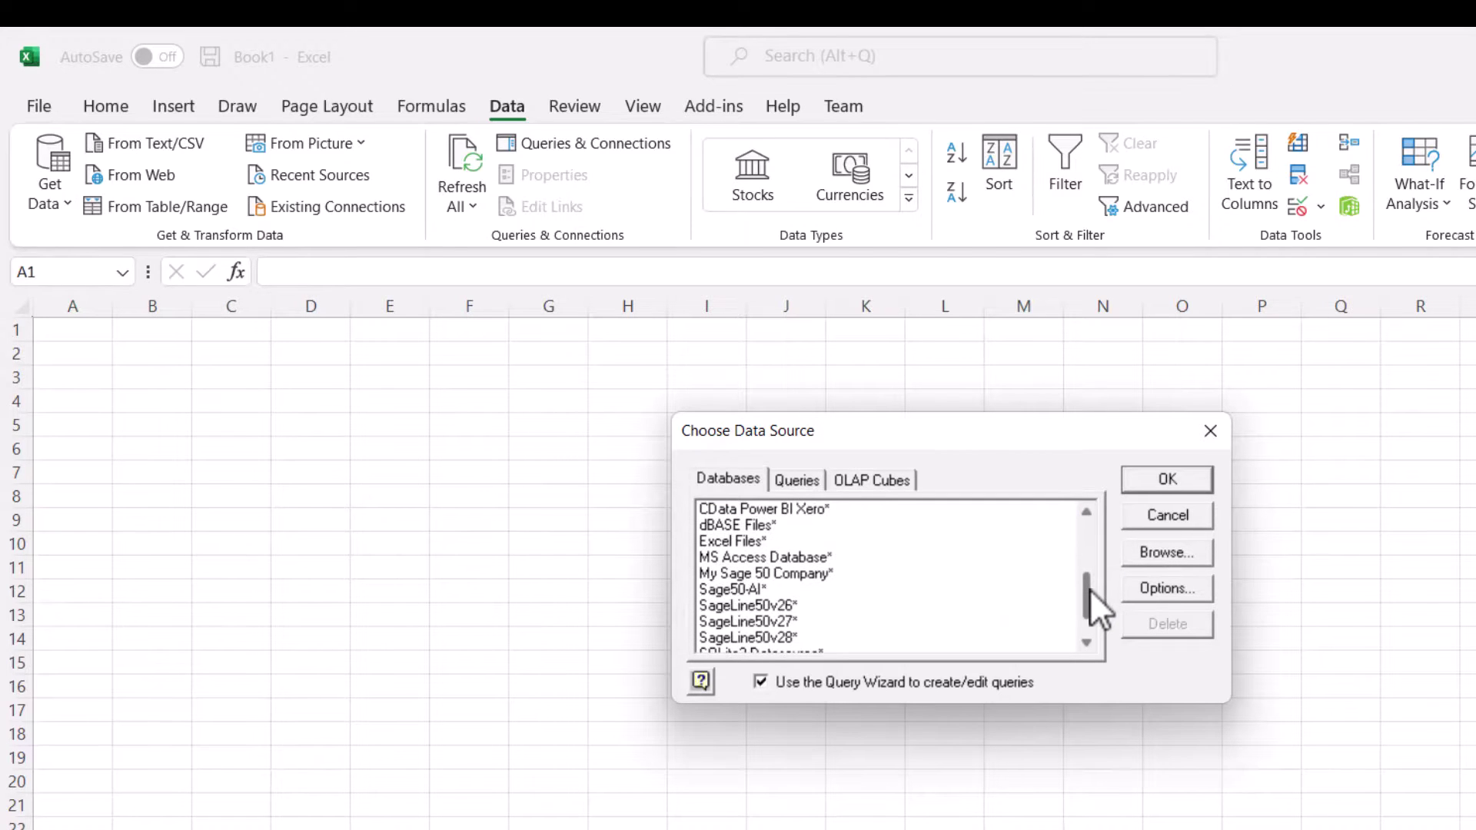
click(729, 589)
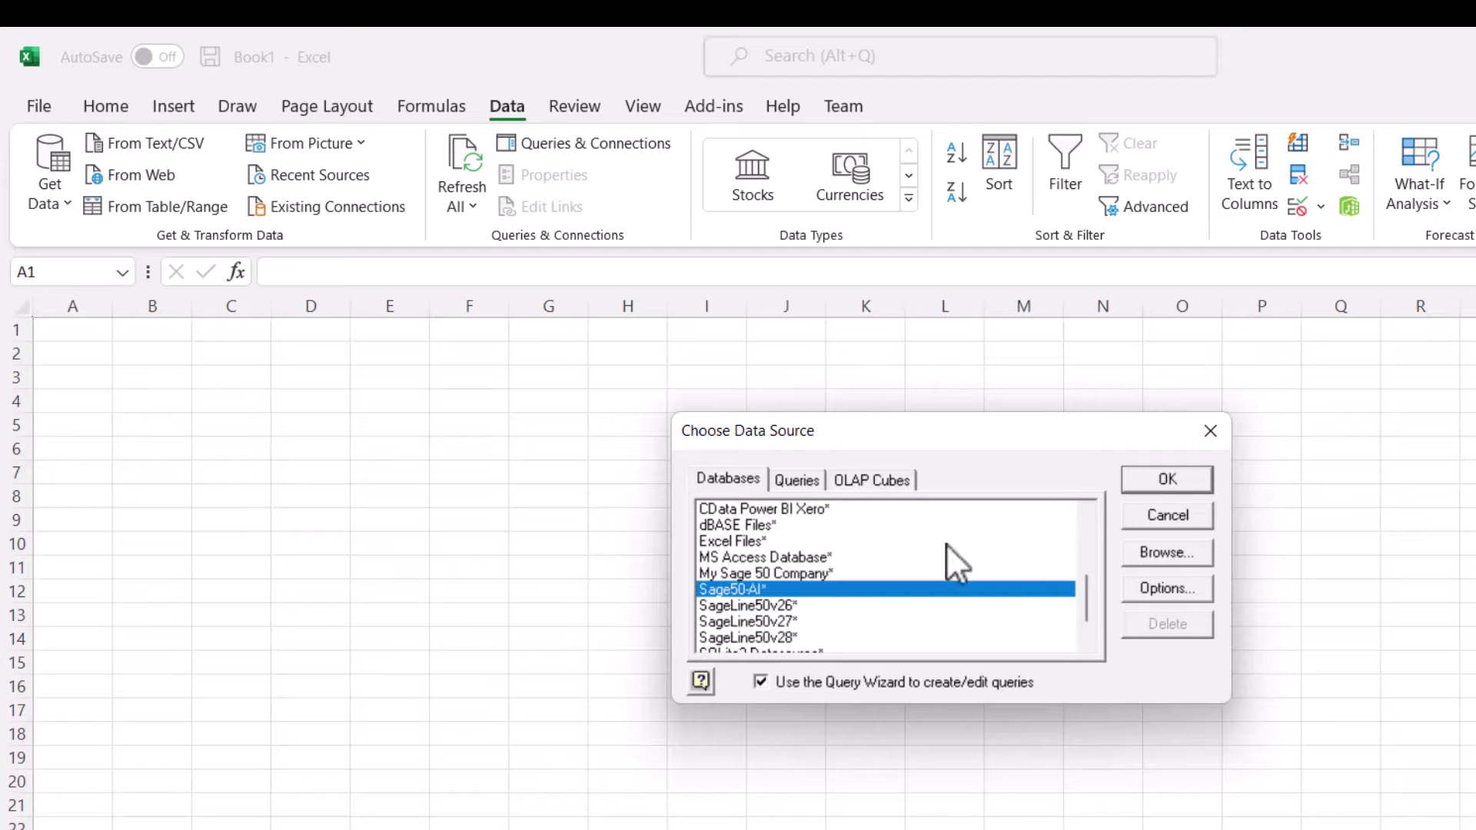
click(1168, 476)
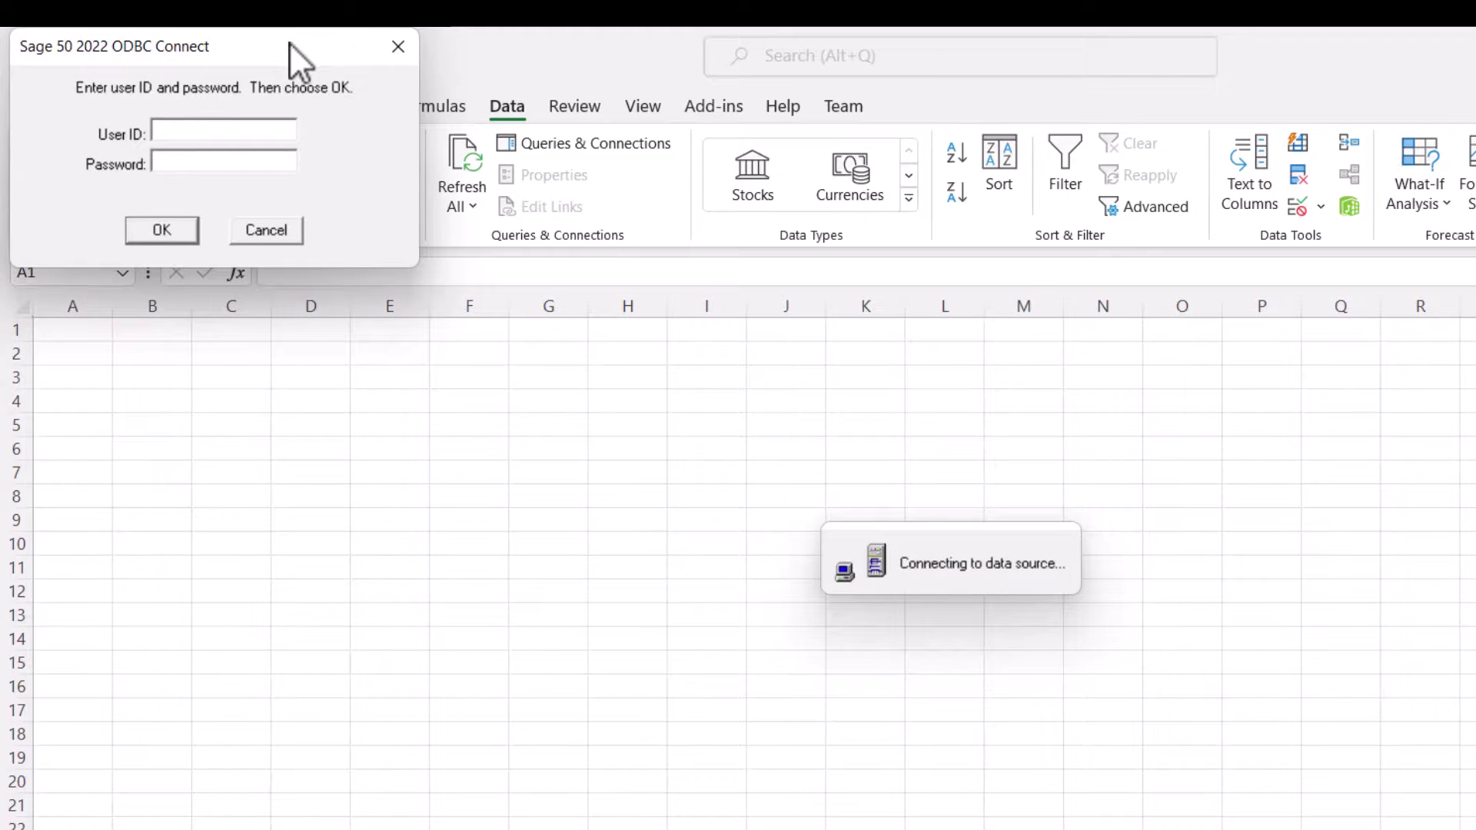
Connect to the Sage 50 data with the user ID manager and the account password.
drag(289, 43, 423, 103)
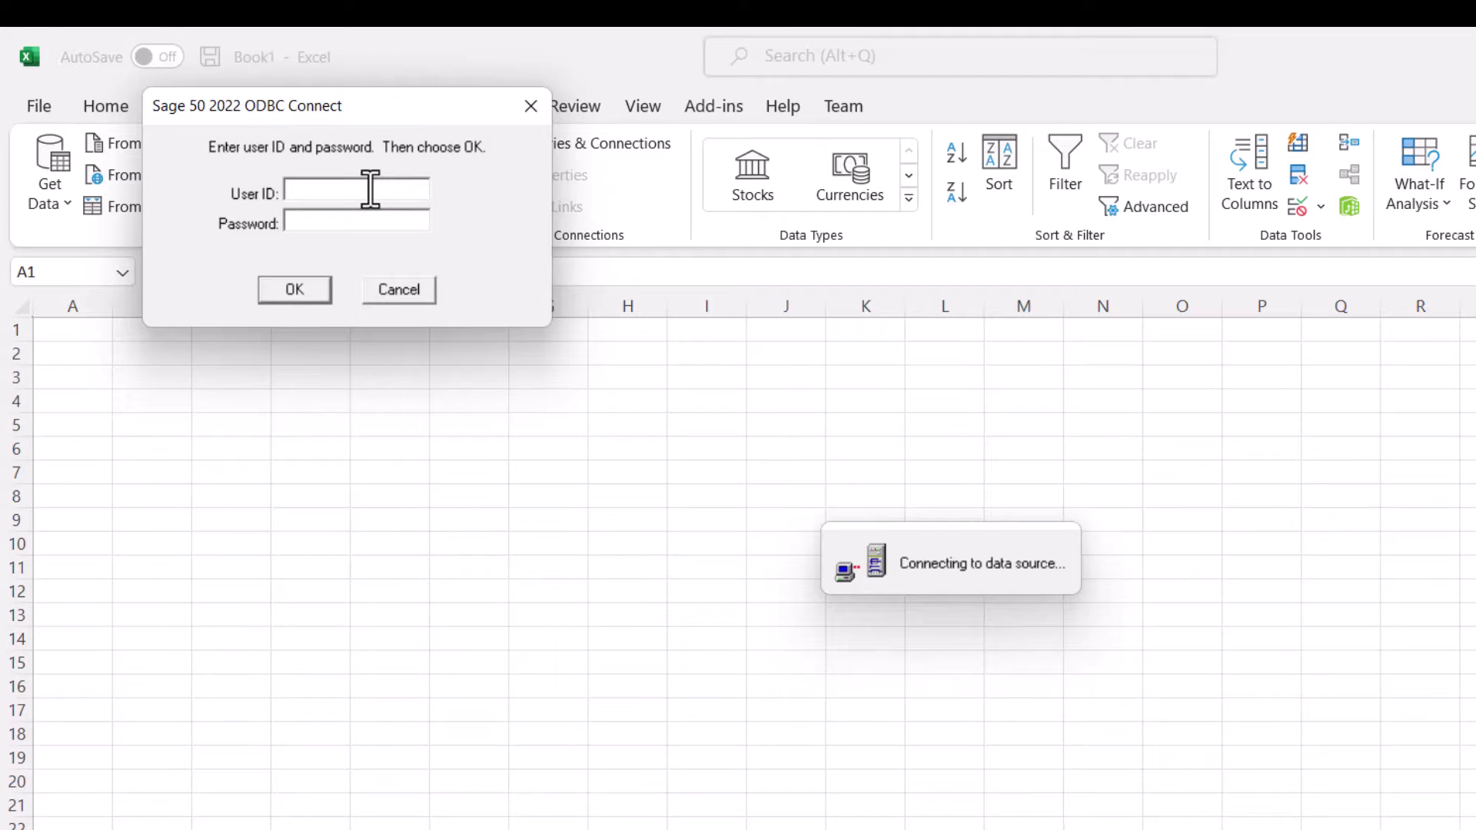
text(manager)
key(Tab)
text(*******)
click(294, 290)
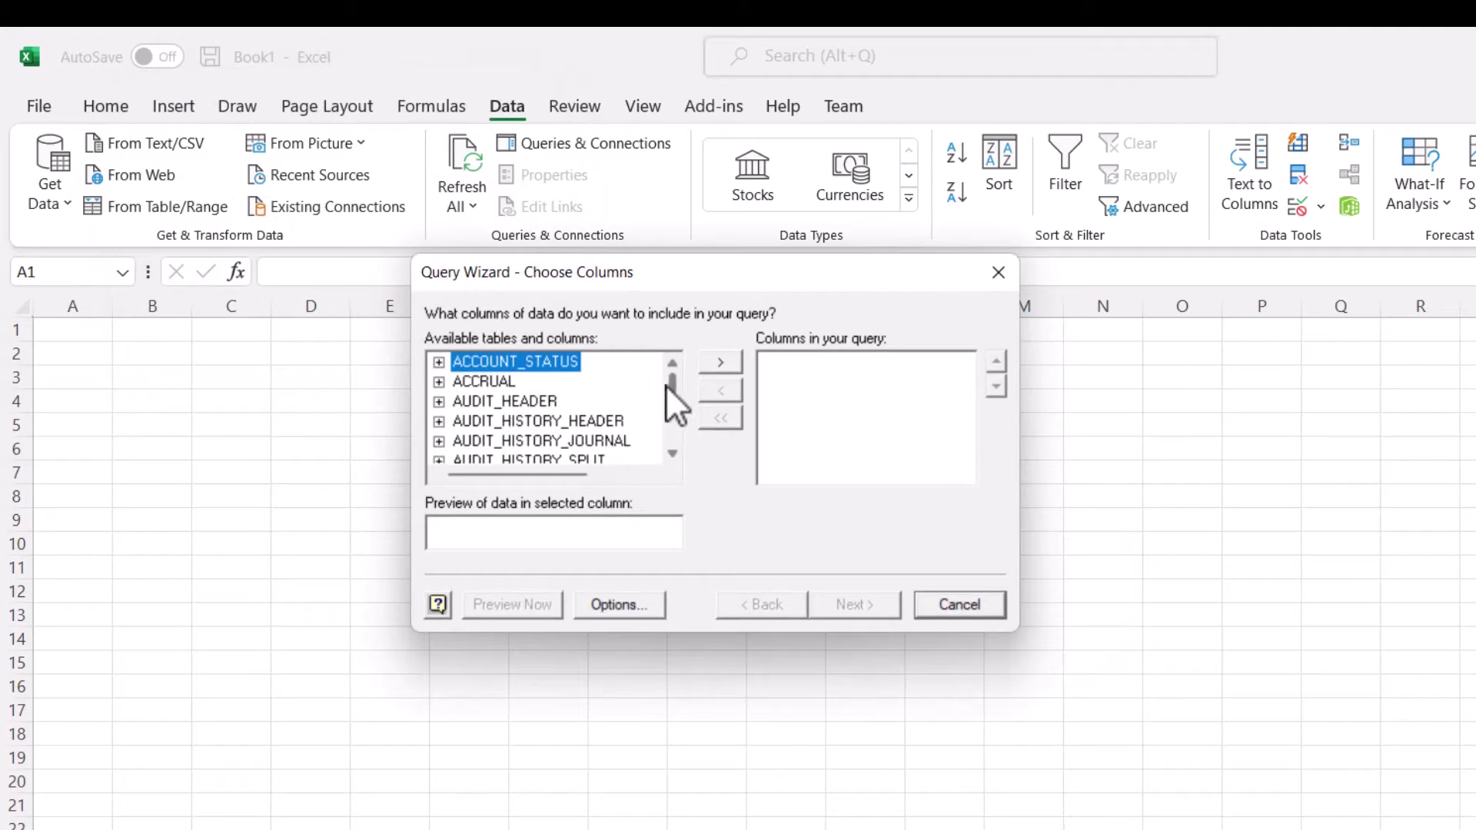
mouse_move(670, 382)
mouse_down()
mouse_move(674, 433)
mouse_move(675, 381)
mouse_up()
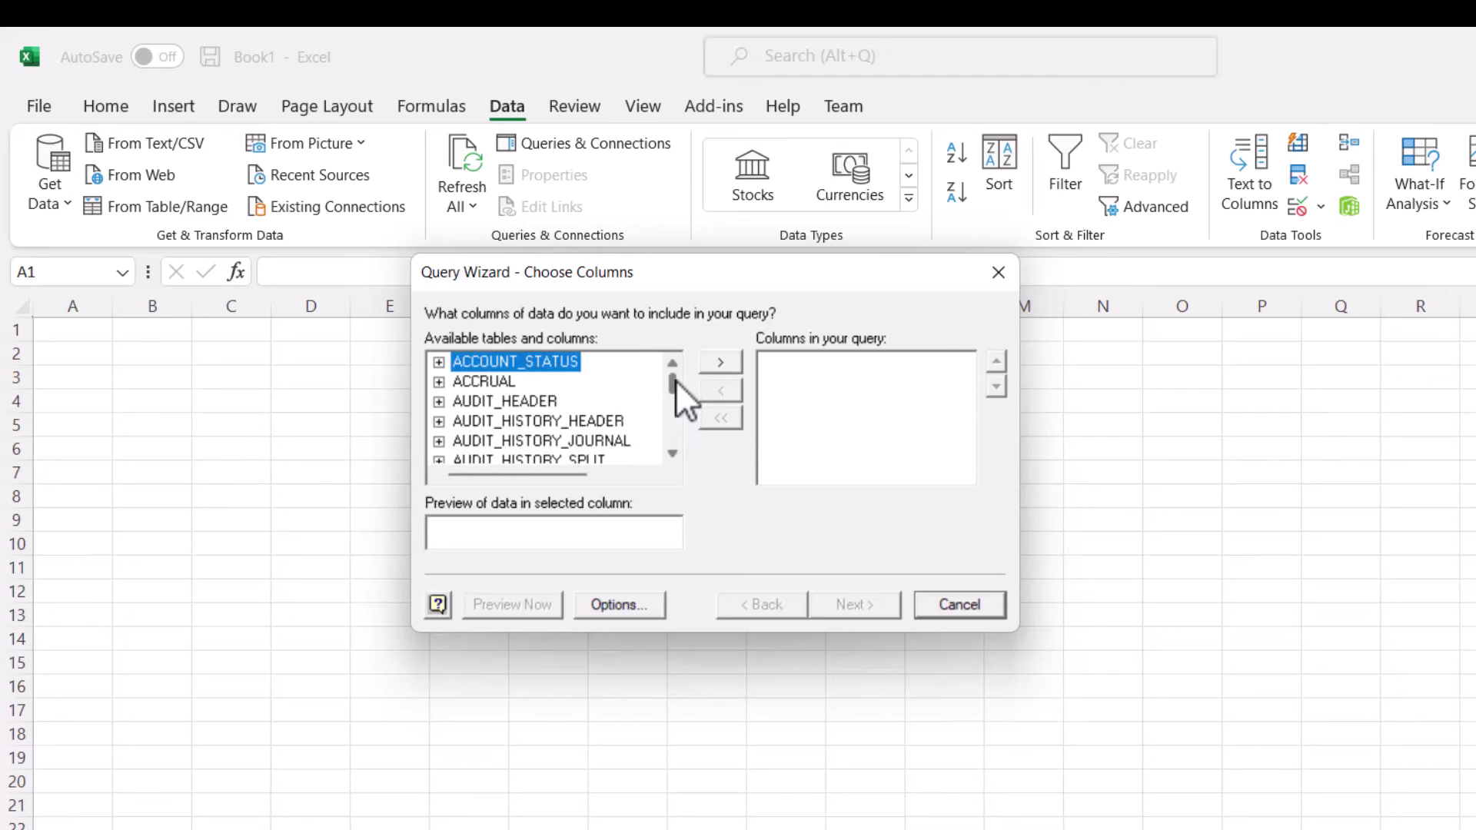